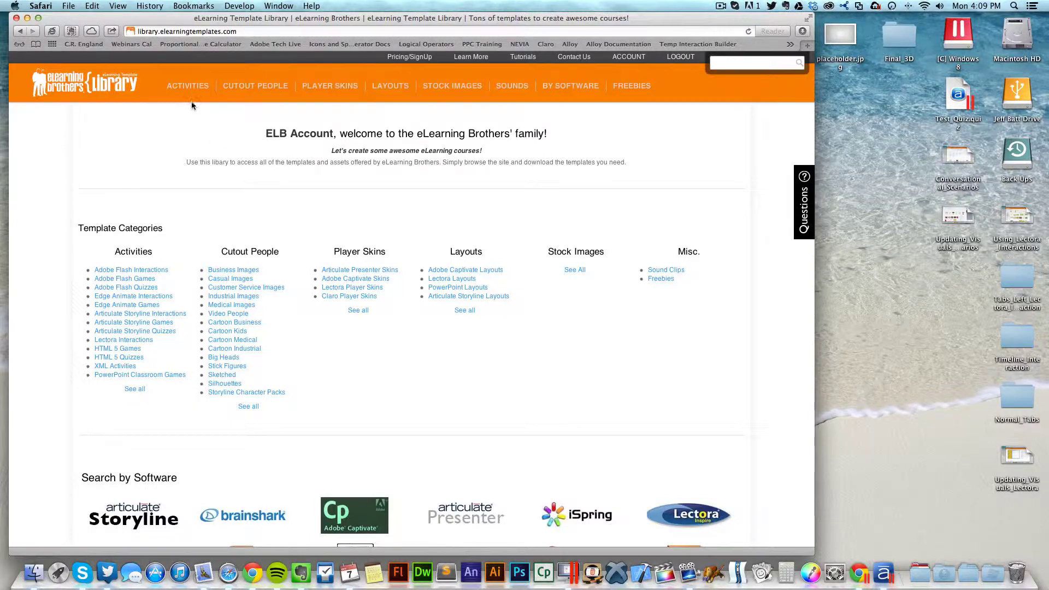
Step: List the ten Quizmaker '13 activity templates and preview their thumbnails, including Drag and Drop 1
mouse_move(194, 91)
left_click(191, 158)
scroll(349, 123, "down", 1)
mouse_move(612, 187)
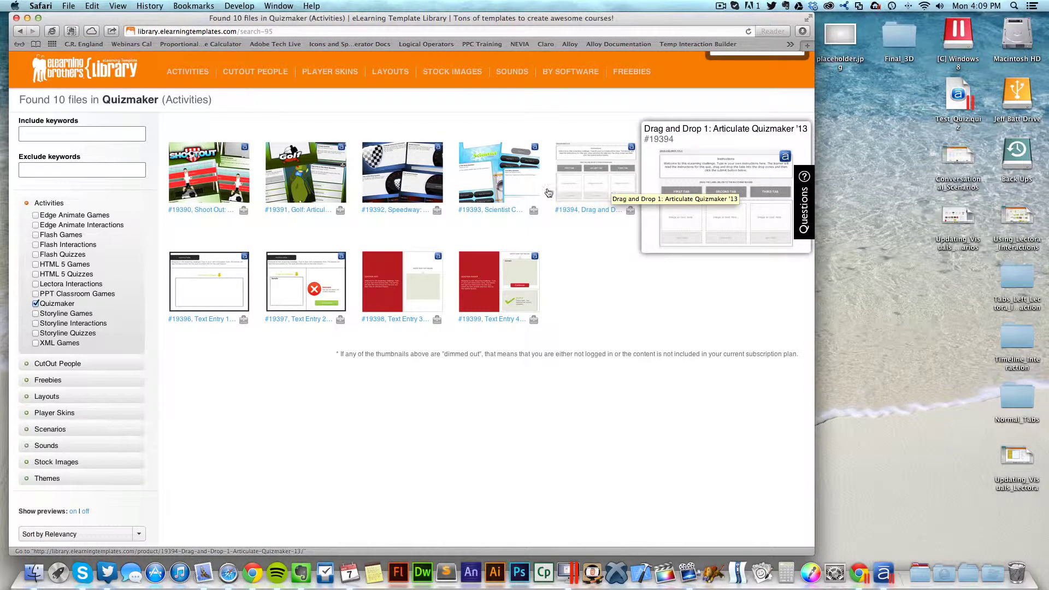
mouse_move(417, 138)
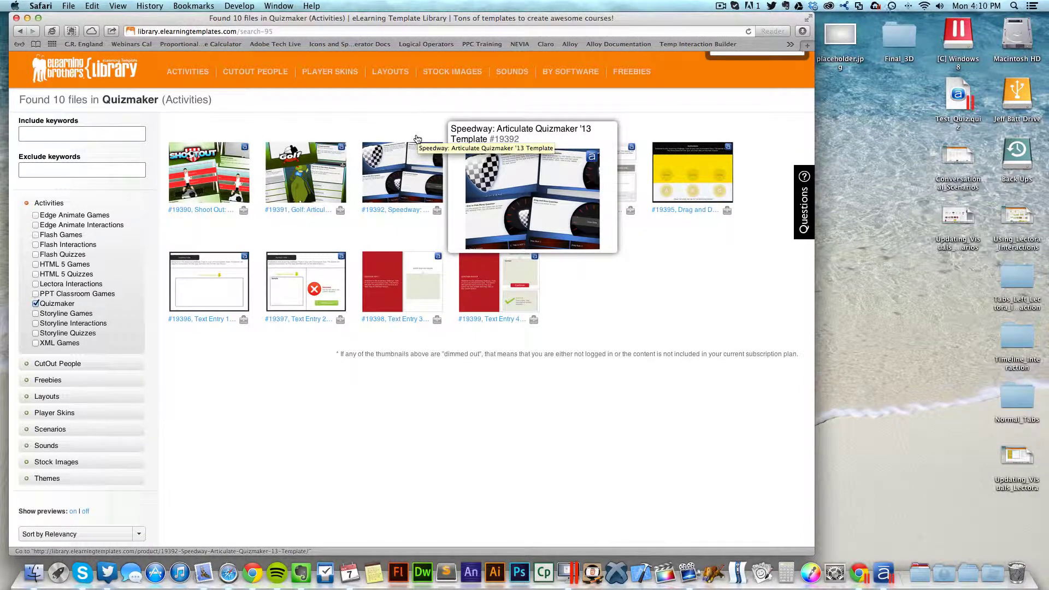
mouse_move(615, 169)
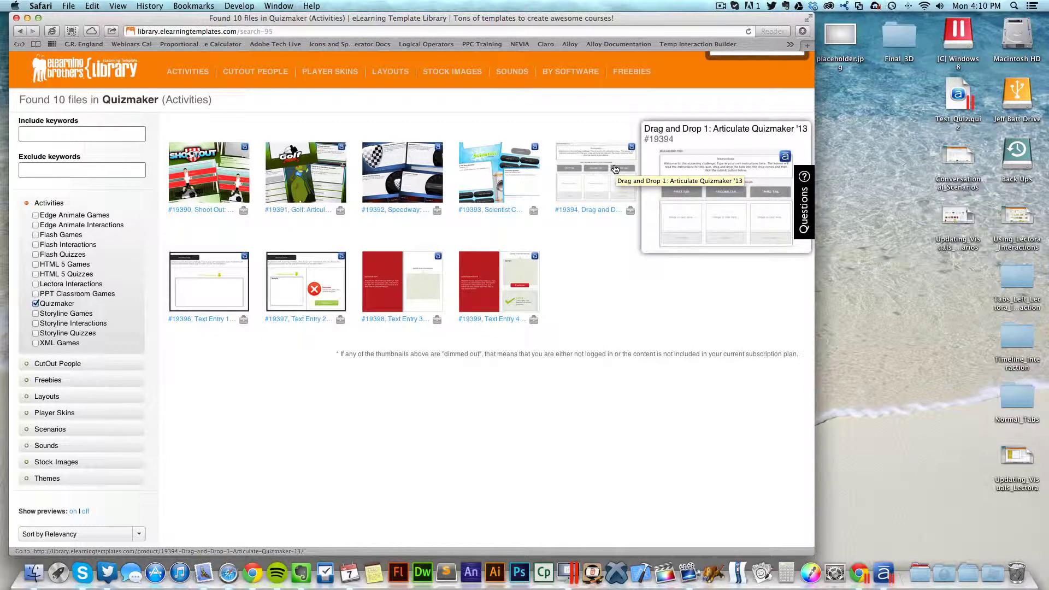
Step: Try the Drag and Drop 1 (#19394) preview, download its .quiztemplate, and switch to Quizmaker
left_click(615, 169)
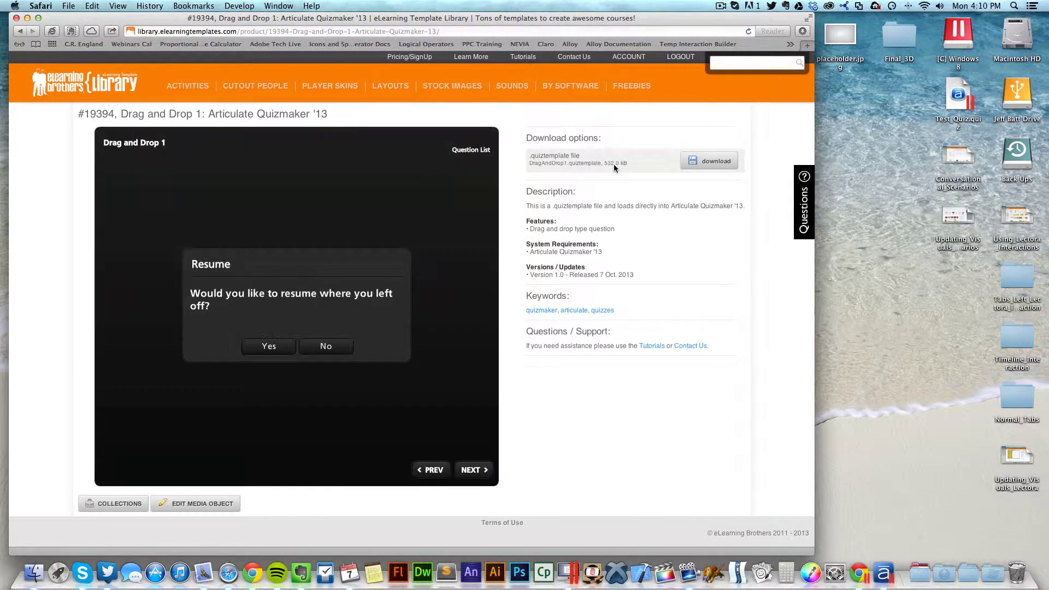
left_click(325, 345)
left_click_drag(322, 297, 432, 420)
left_click_drag(407, 281, 298, 410)
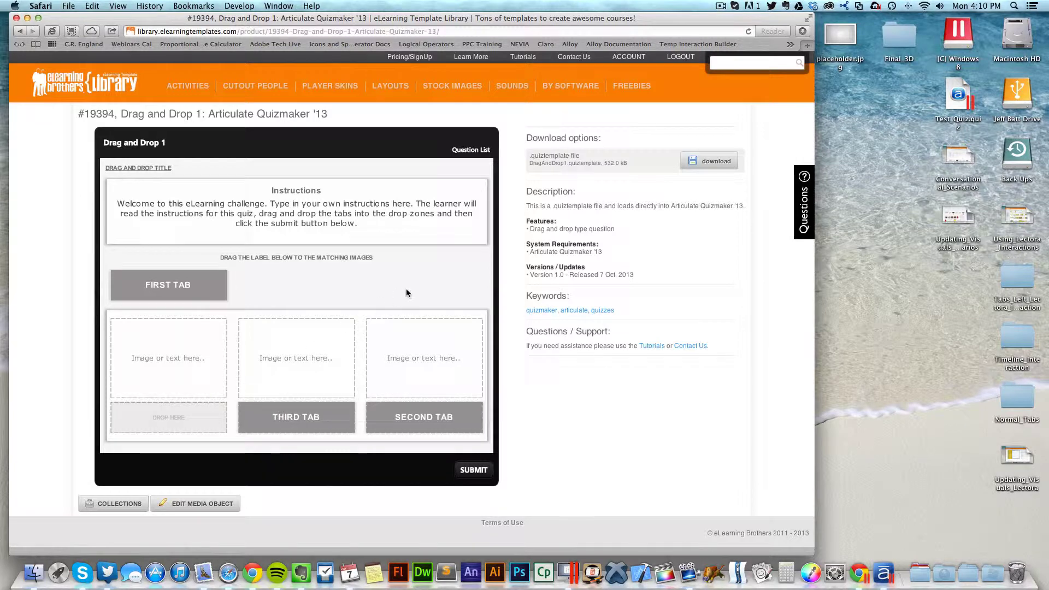
left_click(714, 161)
key("super+Tab")
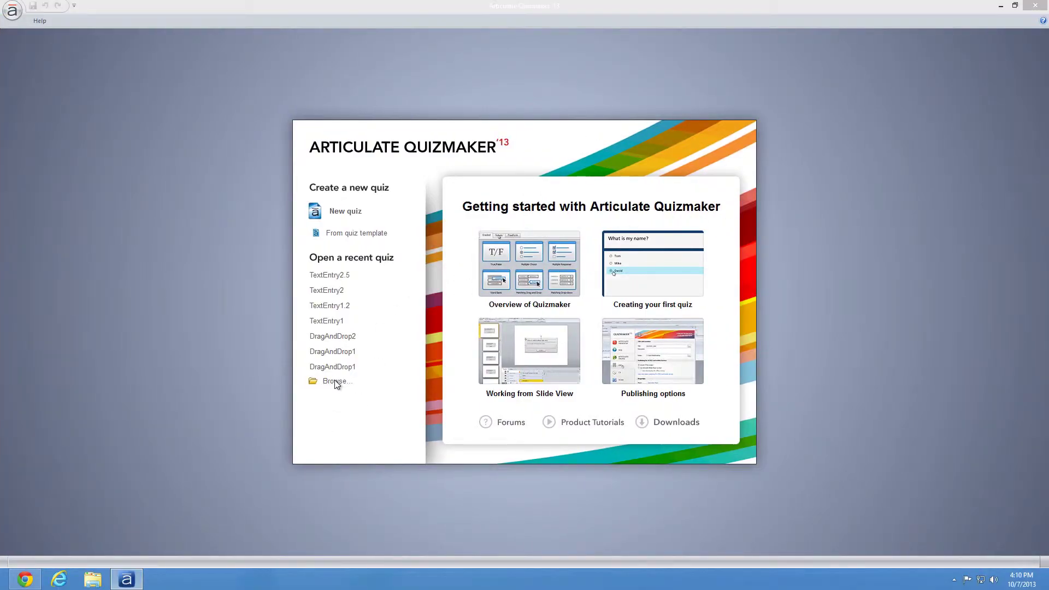
Step: Start a quiz from the 19394 Drag and Drop 1 .quiztemplate on the Home on 'psf' (Z:) Desktop
left_click(335, 381)
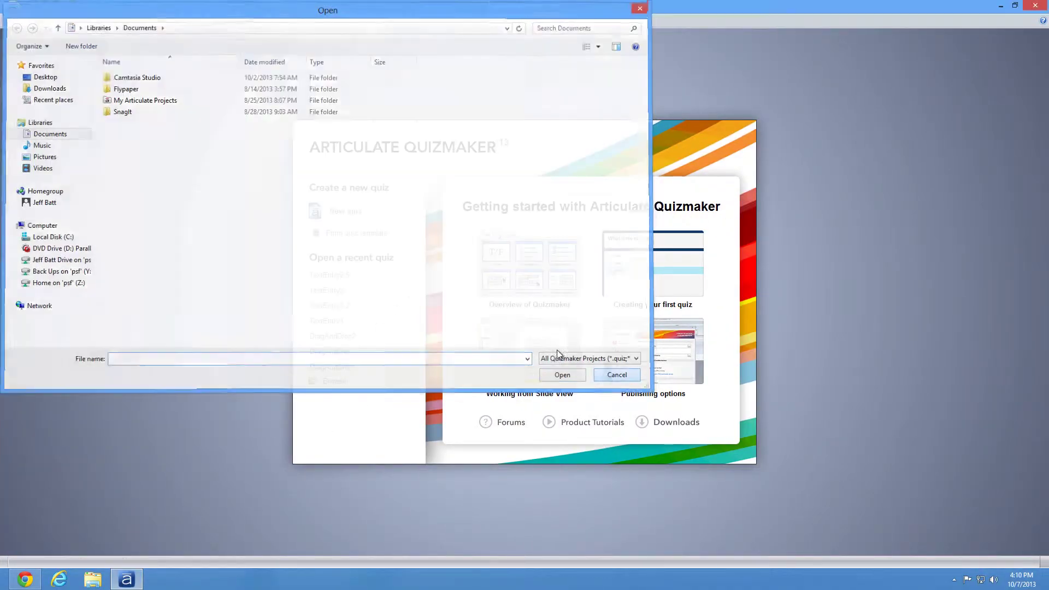
key("Escape")
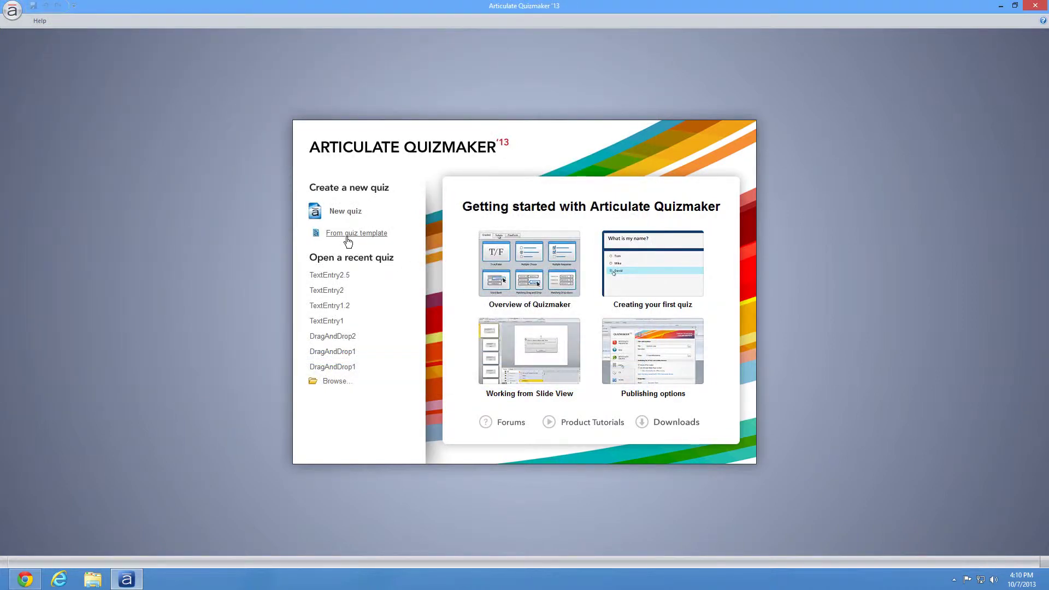
left_click(348, 240)
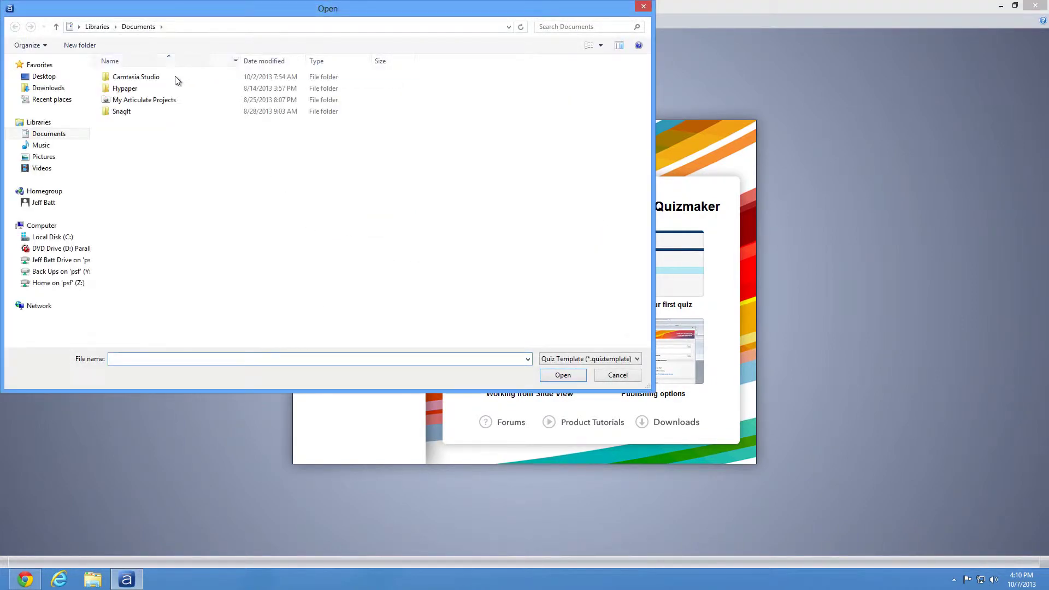
left_click(76, 237)
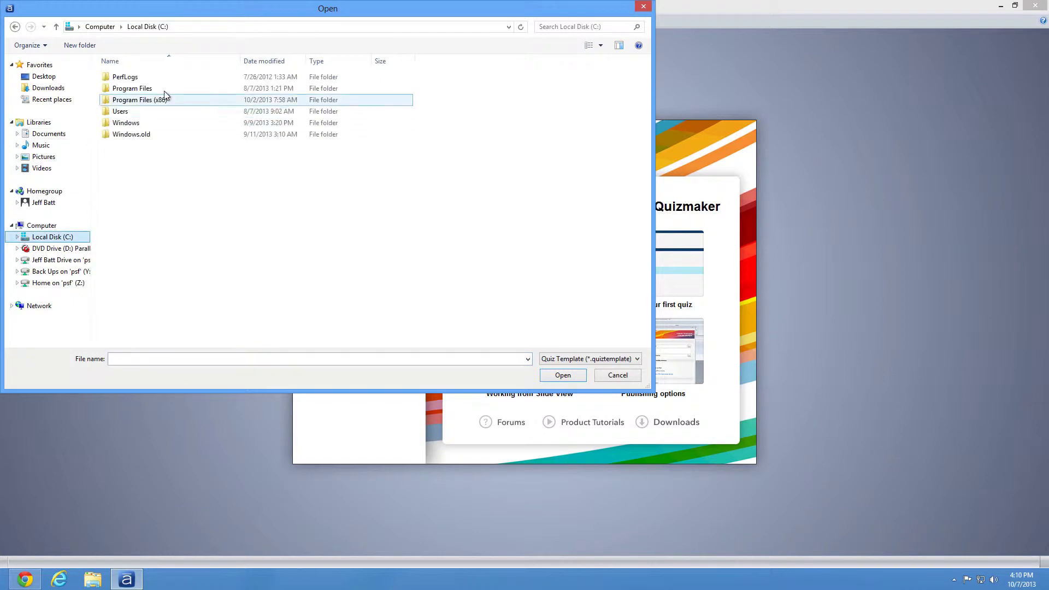
left_click(67, 284)
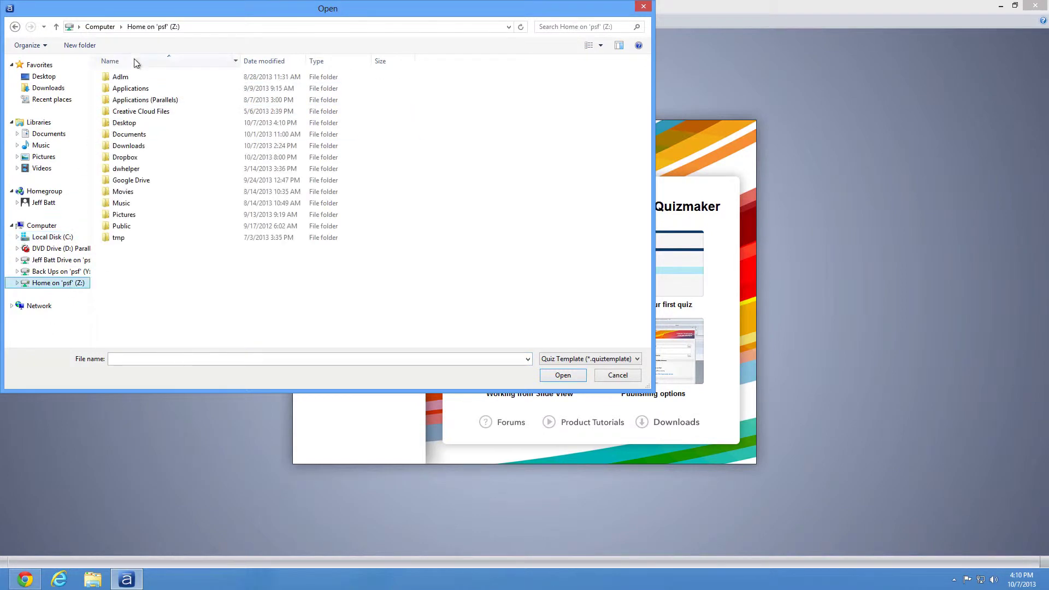
double_click(128, 123)
double_click(186, 170)
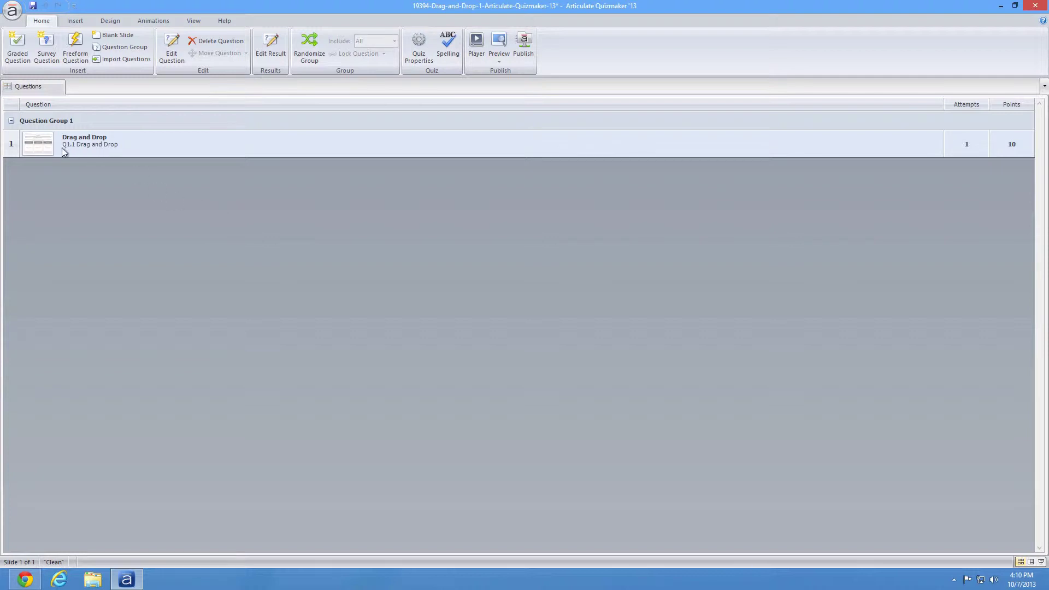
Step: Duplicate the Drag and Drop question into Q1.2, then open Q1.1 for slide editing
left_click(40, 146)
right_click(40, 144)
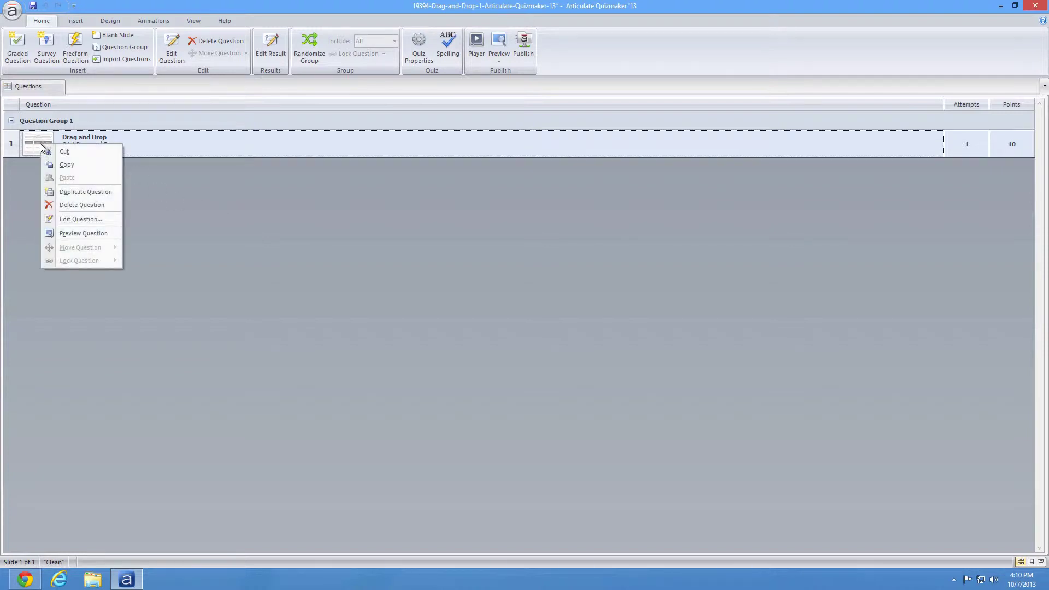
key("Escape")
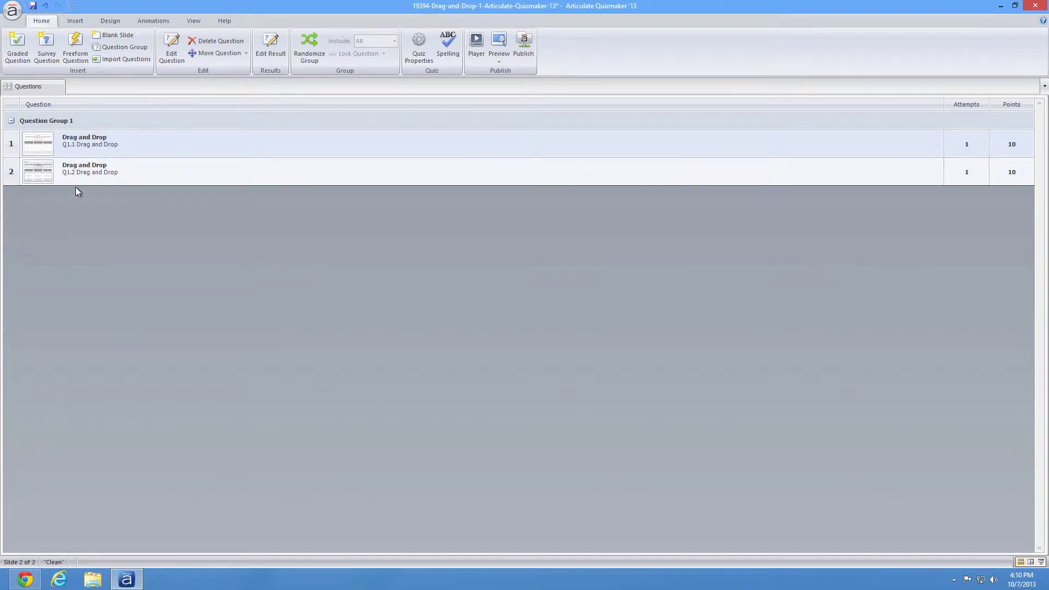
left_click(47, 170)
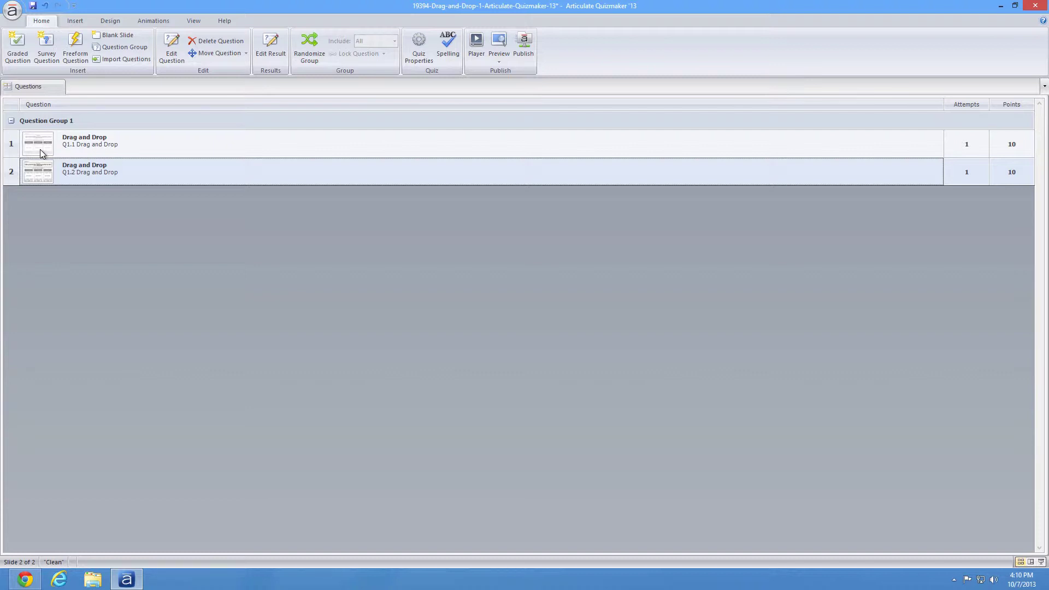
left_click(40, 149)
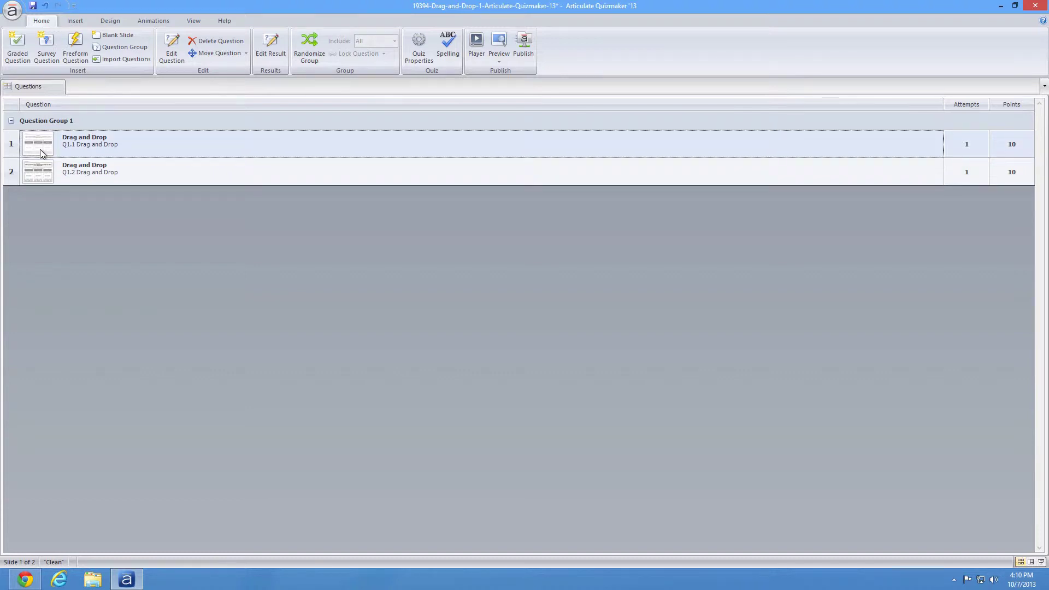
double_click(40, 149)
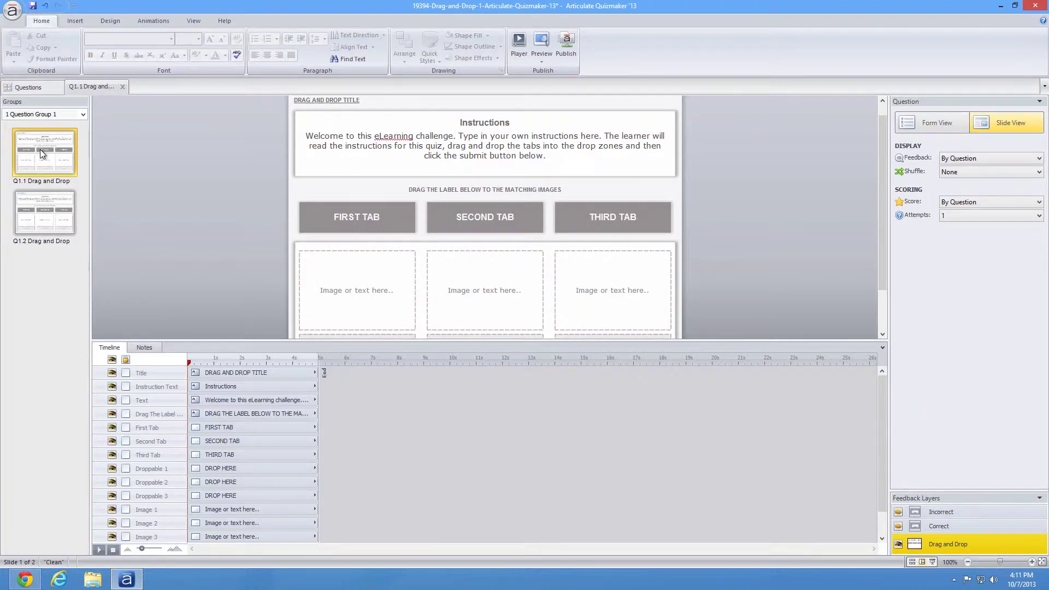
Step: Show the Q1.2 slide and lower the timeline splitter so the whole slide is visible
right_click(53, 226)
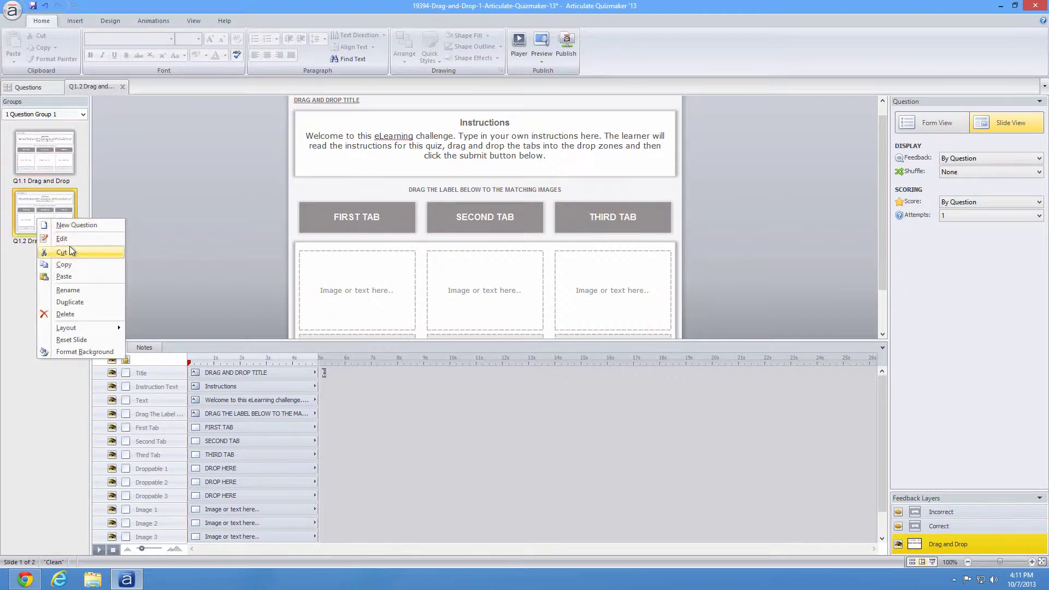
left_click(67, 186)
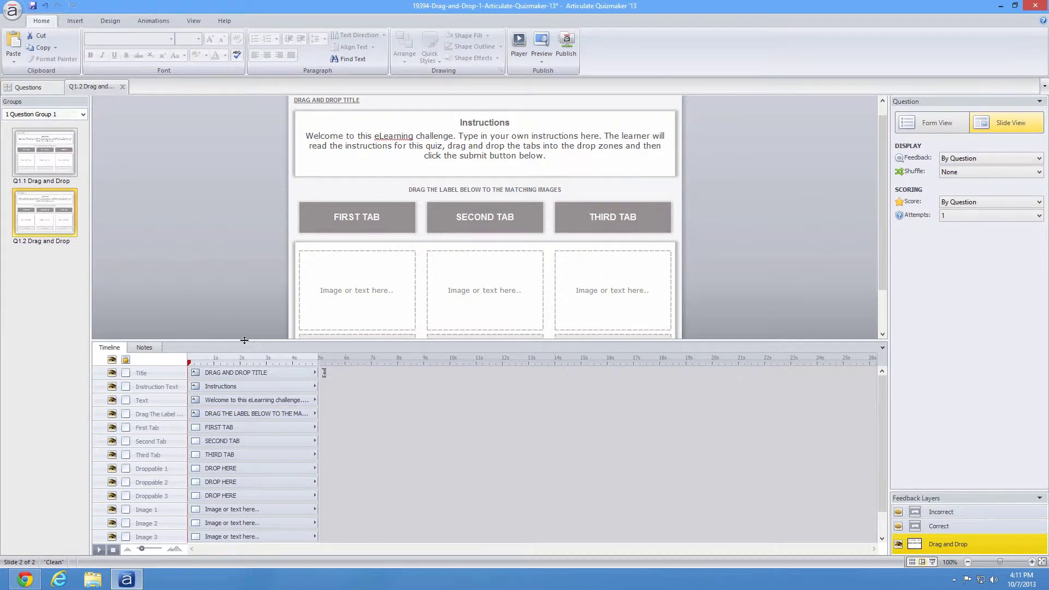
left_click_drag(245, 343, 241, 379)
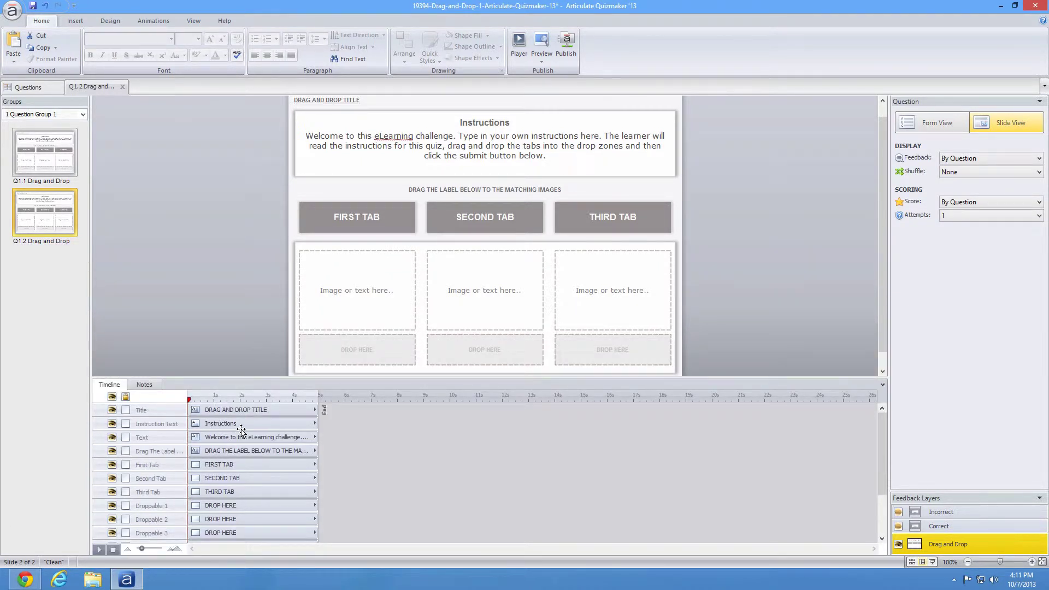
left_click_drag(256, 379, 257, 401)
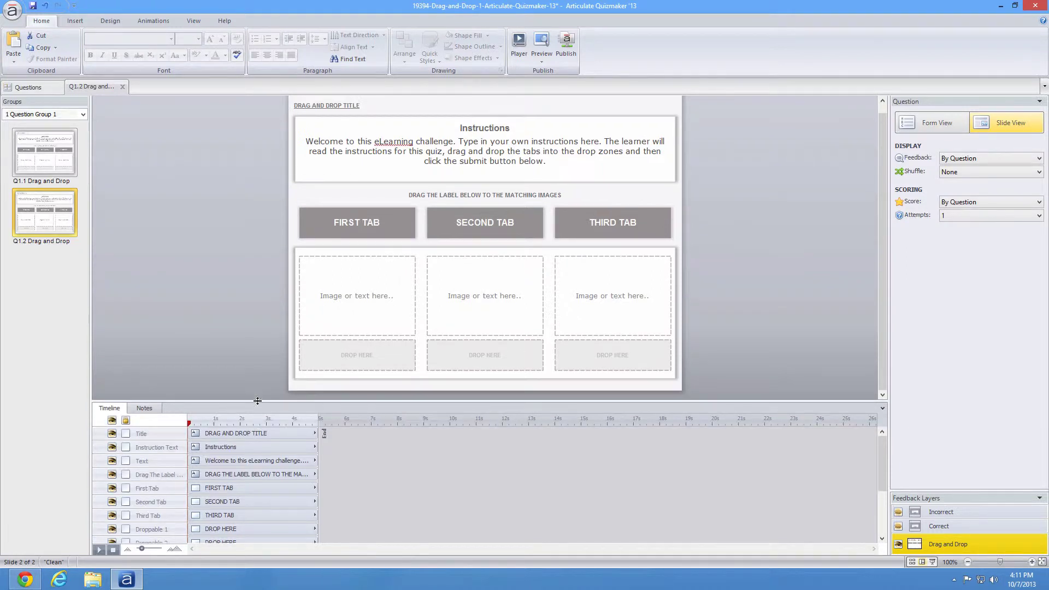
Step: Select the title, SECOND TAB label, middle DROP HERE zone and middle image placeholder text
left_click(358, 104)
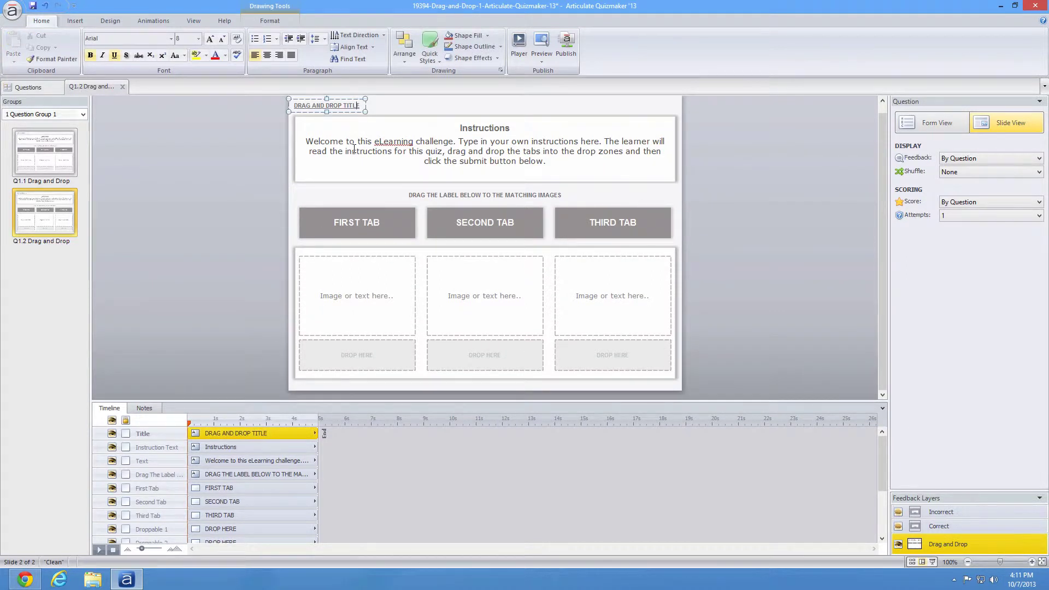
left_click(472, 223)
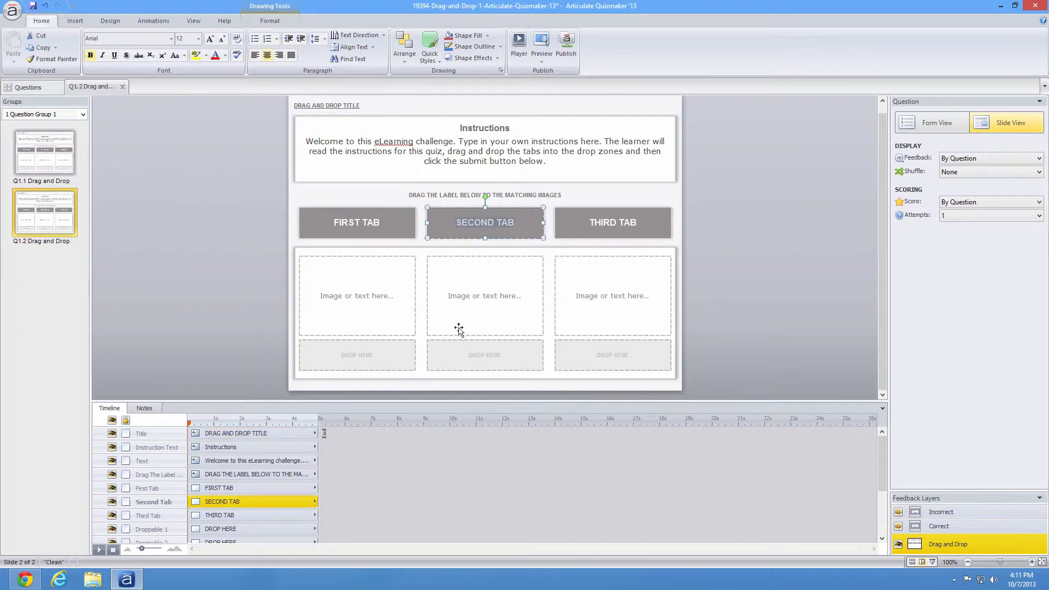
left_click(478, 349)
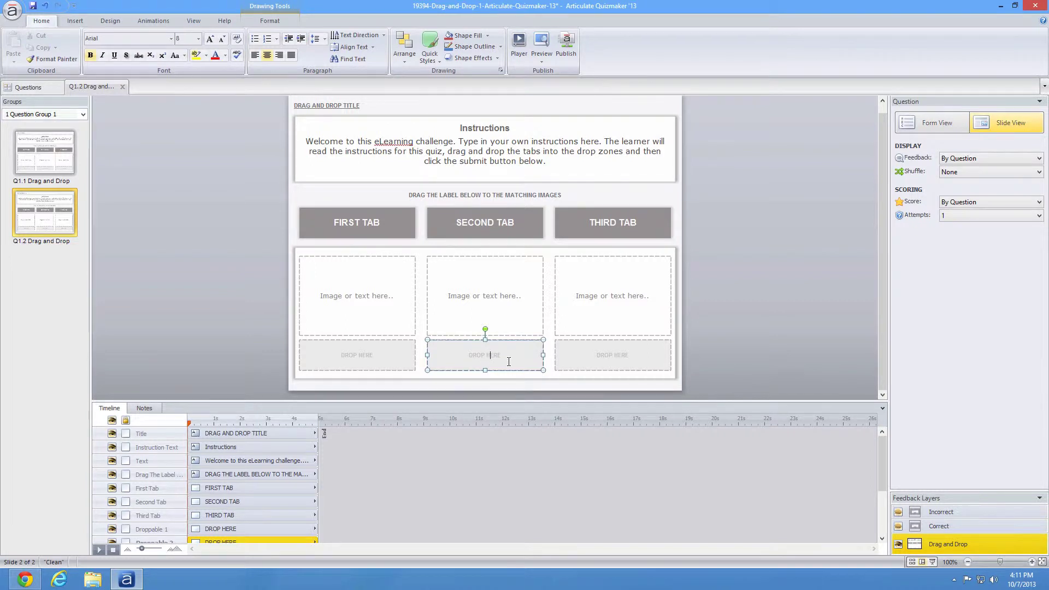
left_click(495, 297)
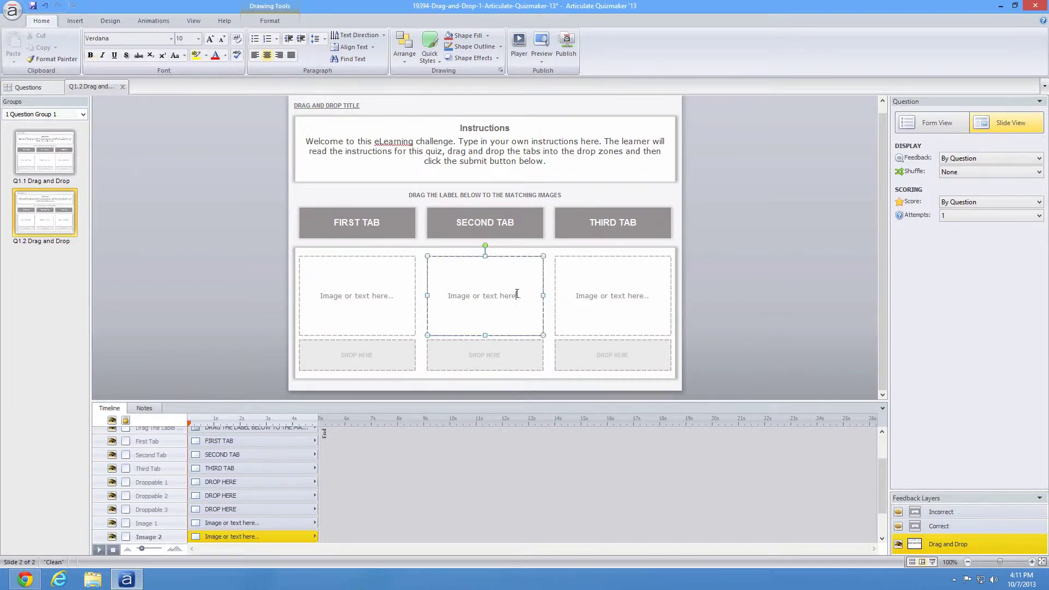
left_click_drag(518, 294, 448, 294)
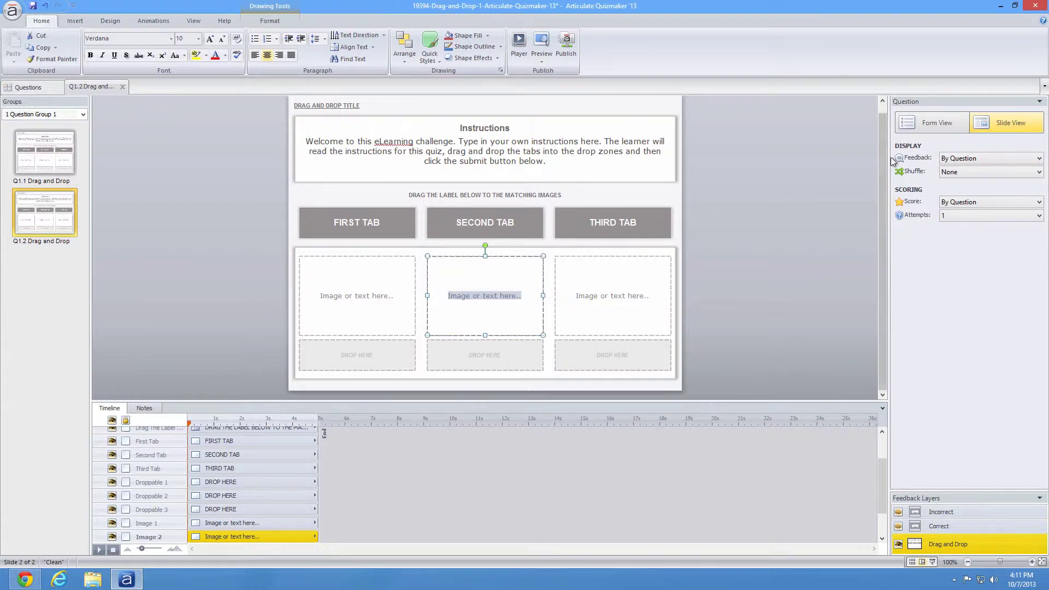
left_click(925, 124)
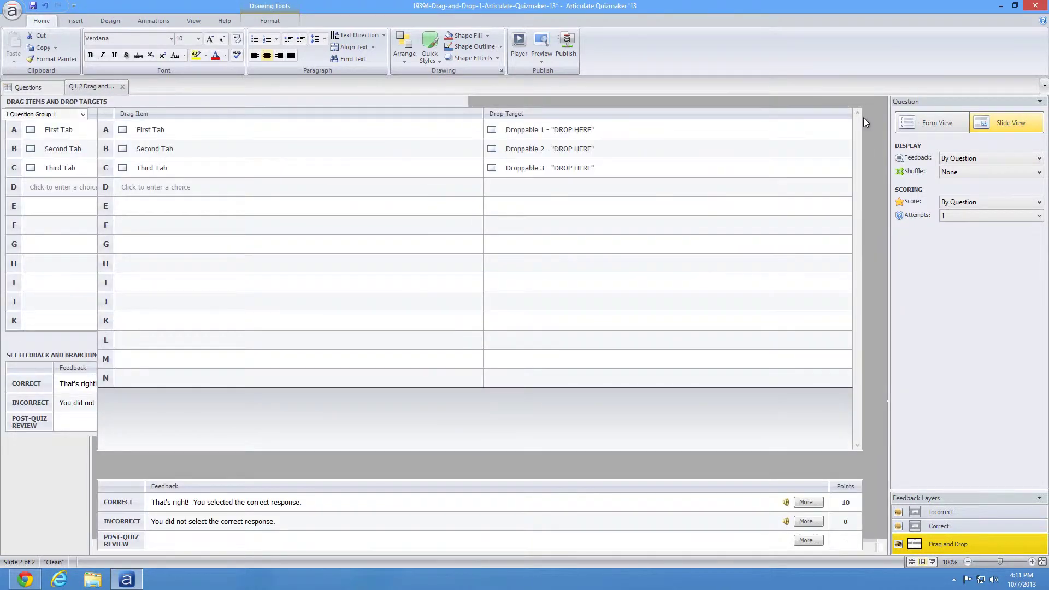
left_click(250, 133)
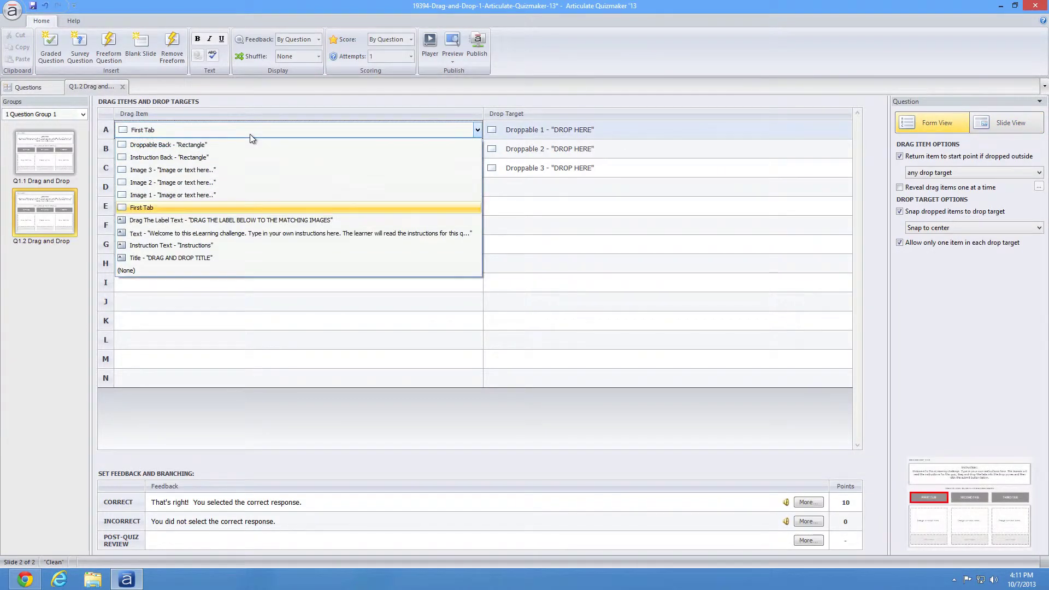
left_click(250, 133)
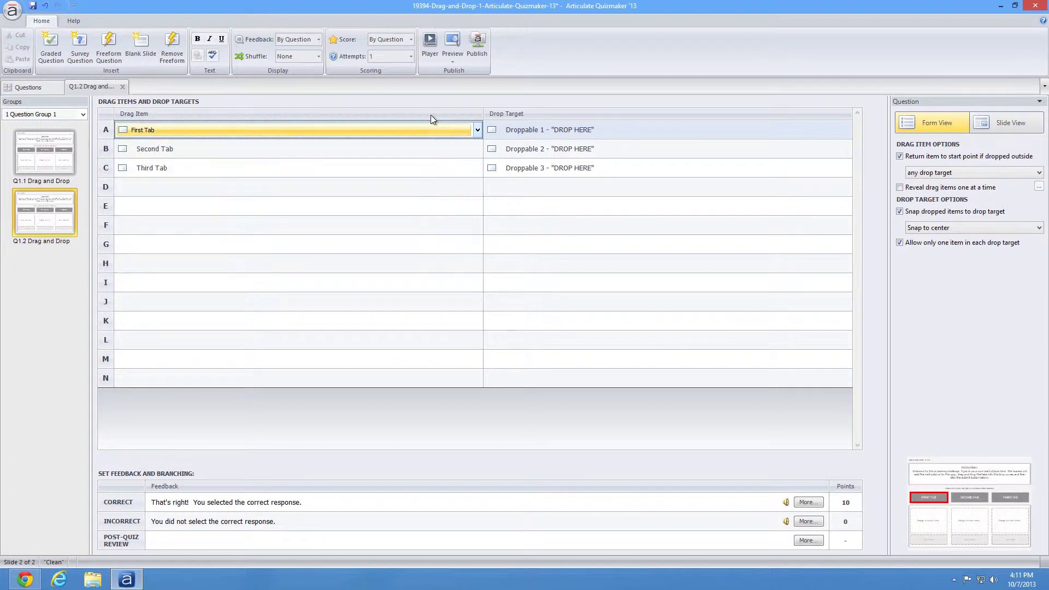
left_click(568, 132)
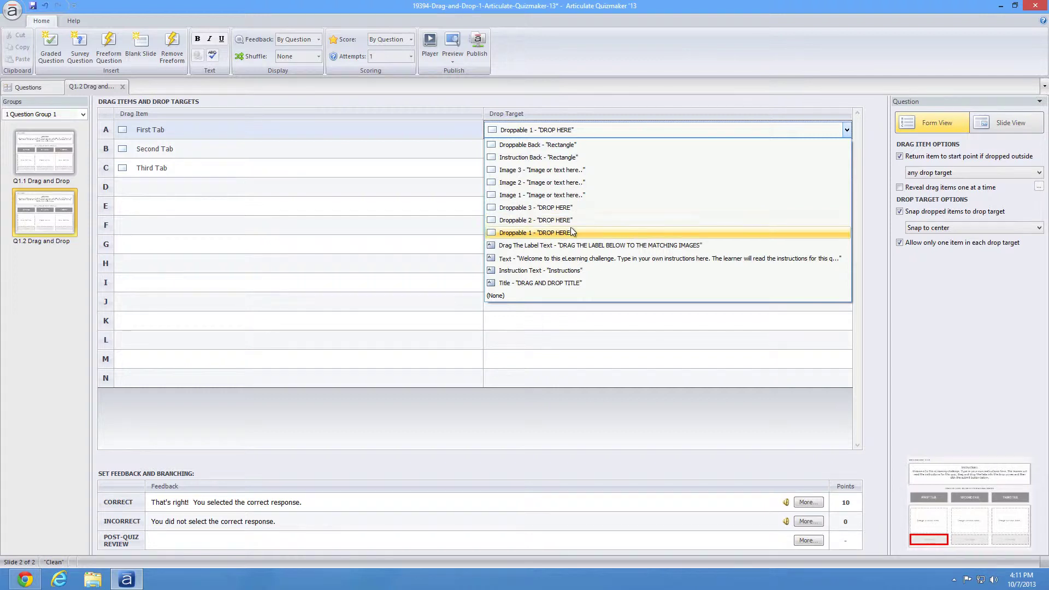
left_click(569, 228)
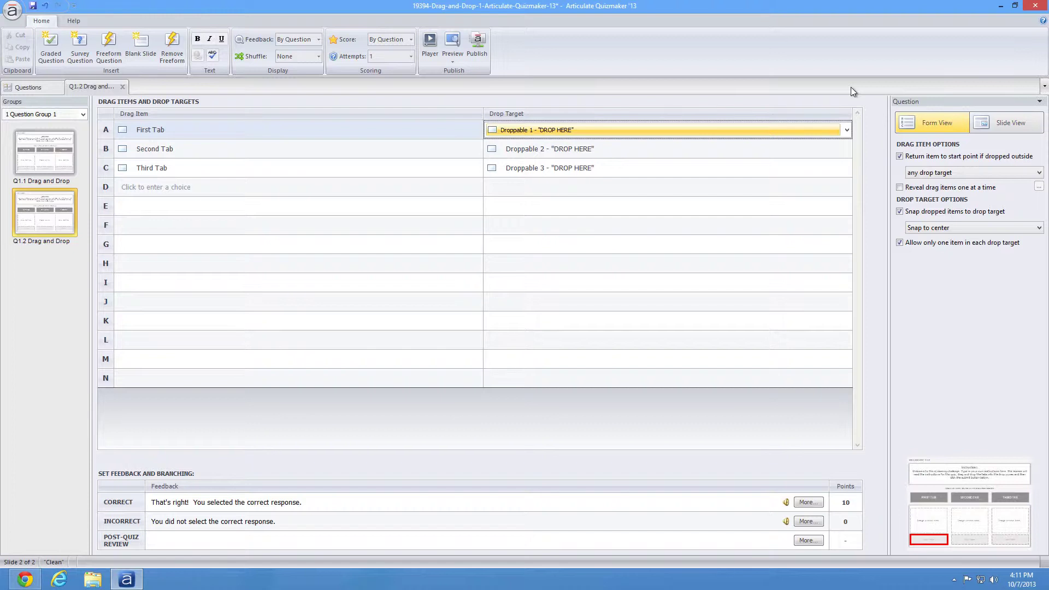
Step: Delete the THIRD TAB box, its image placeholder and its DROP HERE zone
left_click(1007, 126)
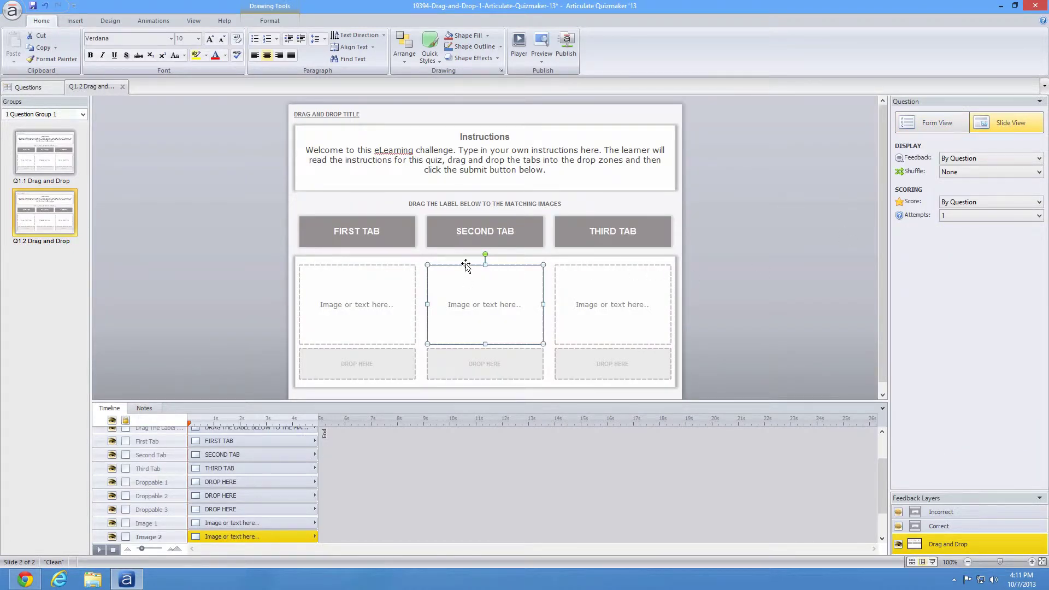
left_click(584, 223)
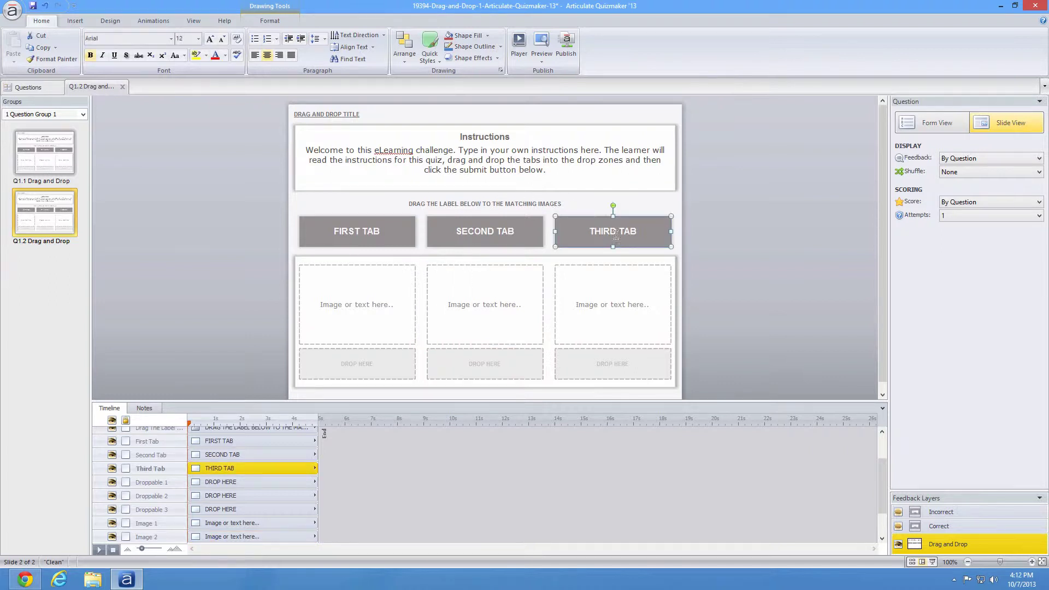
key("Delete")
left_click(569, 328)
left_click(596, 271)
key("Delete")
left_click(604, 354)
key("Delete")
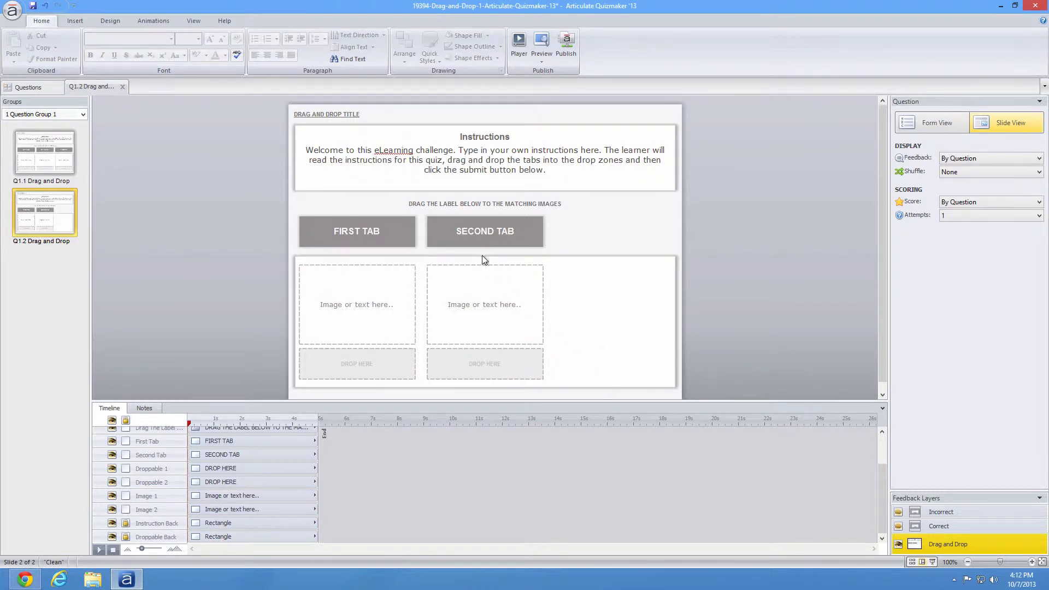
Step: Shift the second and first tab columns right so the two columns are evenly spaced
left_click_drag(472, 269, 576, 275)
key("ctrl+z")
left_click(493, 360, "shift")
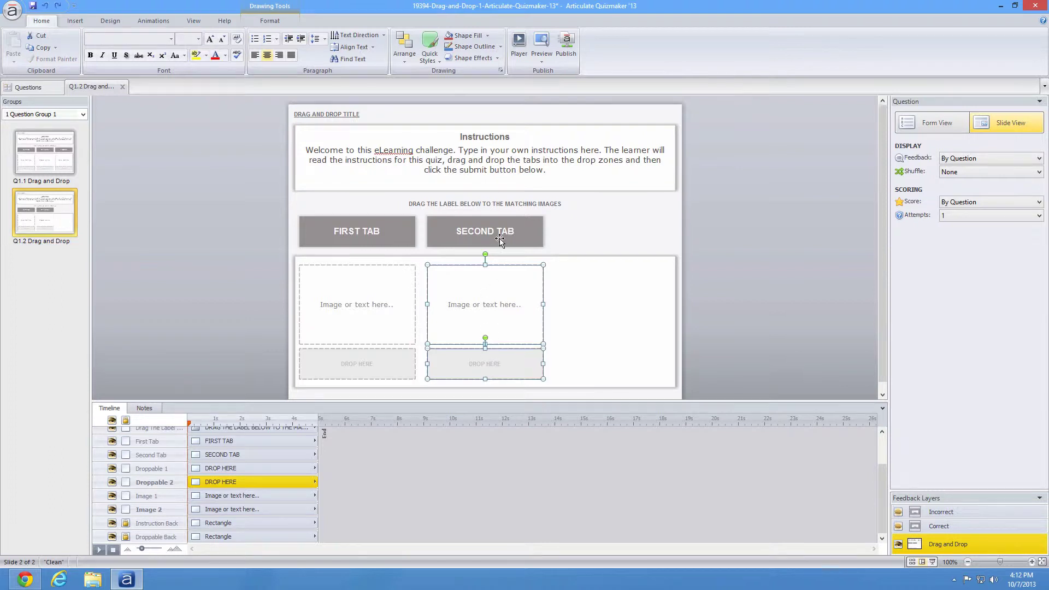
left_click(489, 237, "shift")
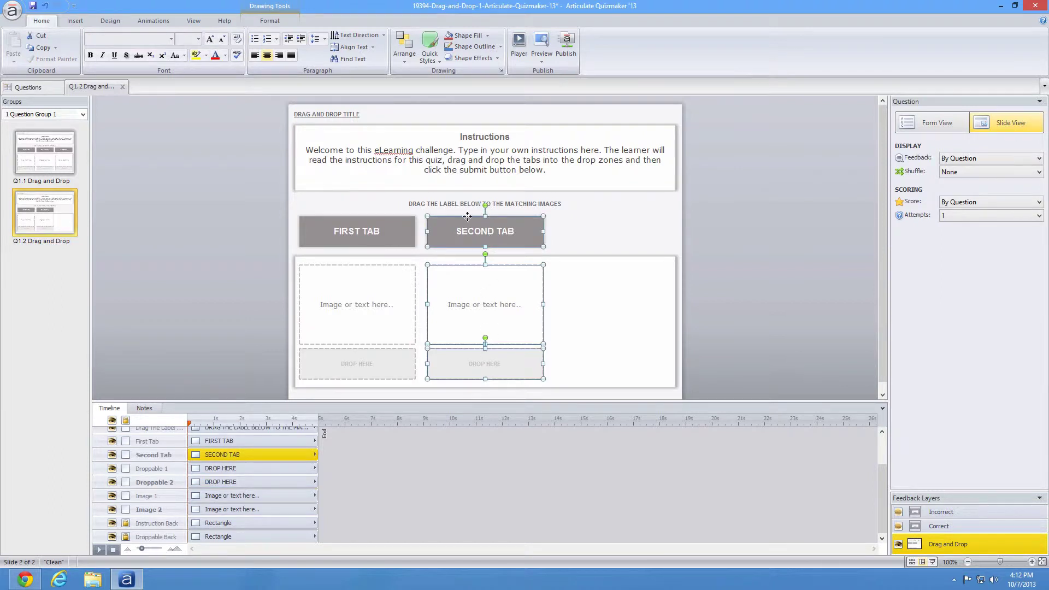
left_click_drag(490, 218, 556, 218)
left_click(400, 218)
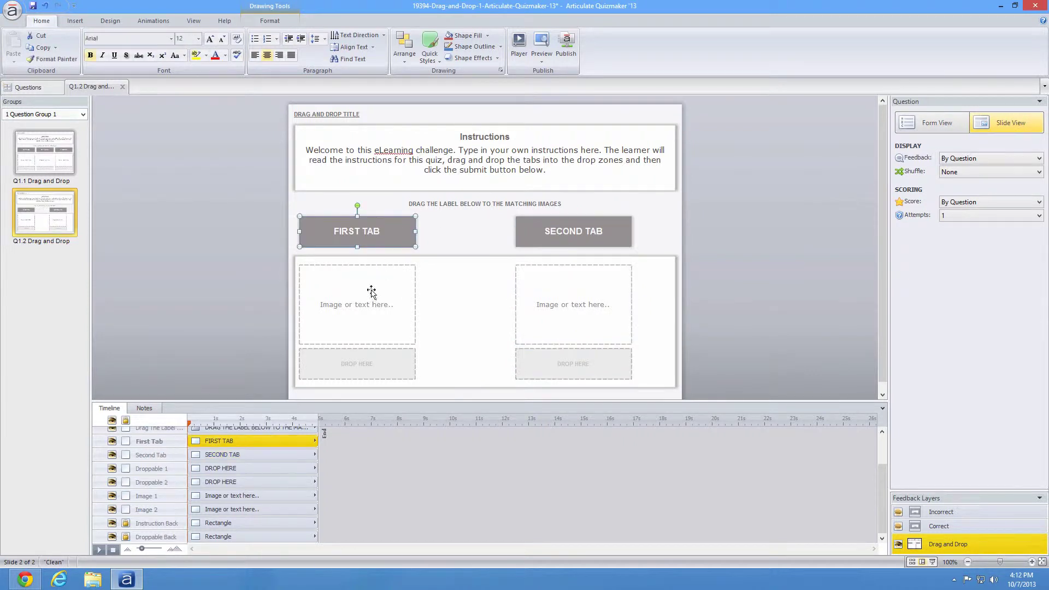
left_click(363, 300, "shift")
left_click(356, 360, "shift")
left_click_drag(377, 219, 424, 218)
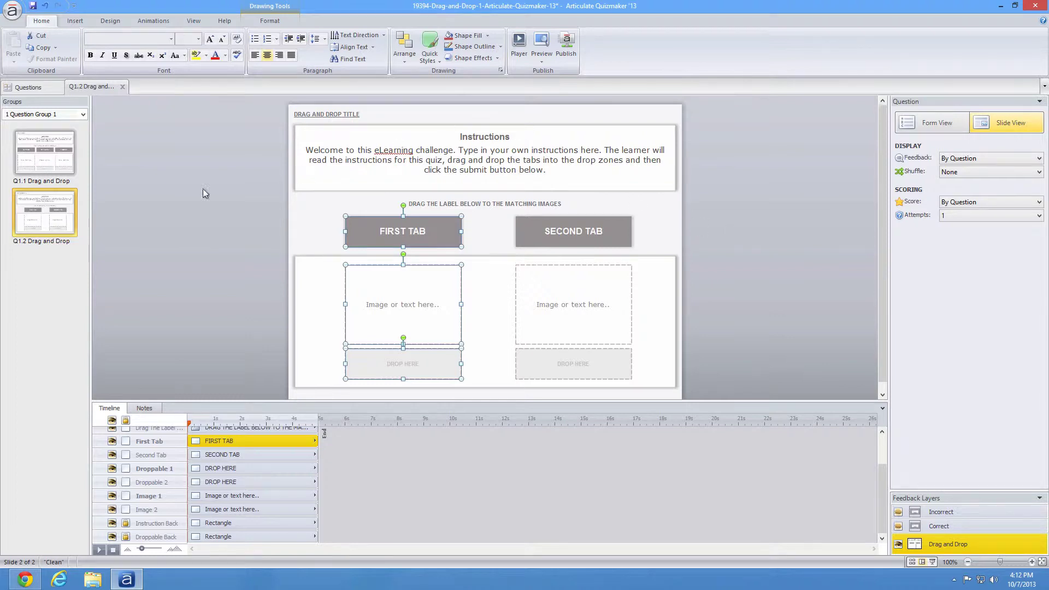
Step: Save the quiz as Quiz_Sample.quiz in the Desktop folder
left_click(33, 5)
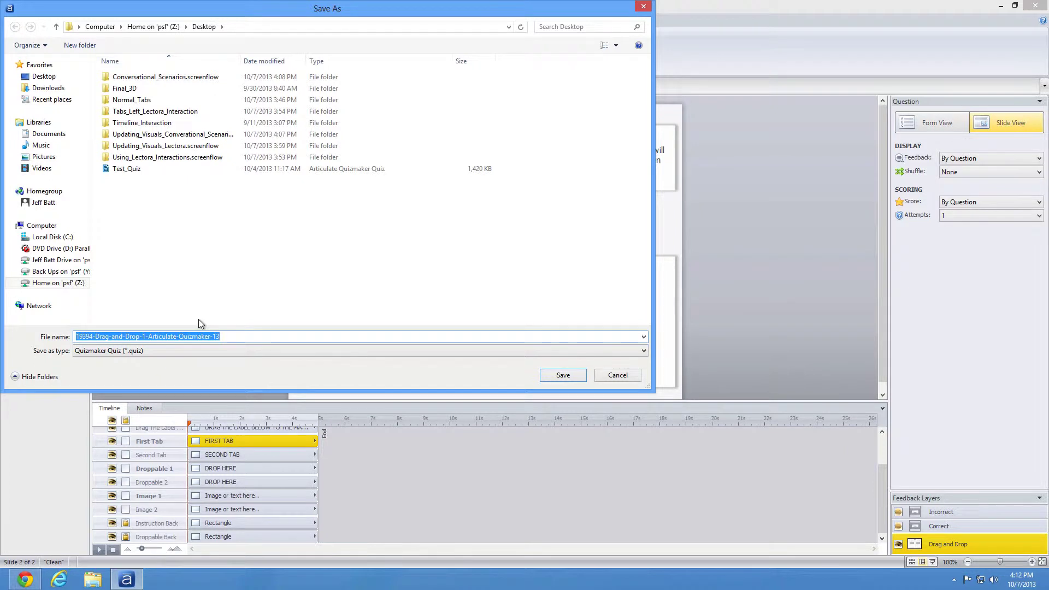
type("Quiz")
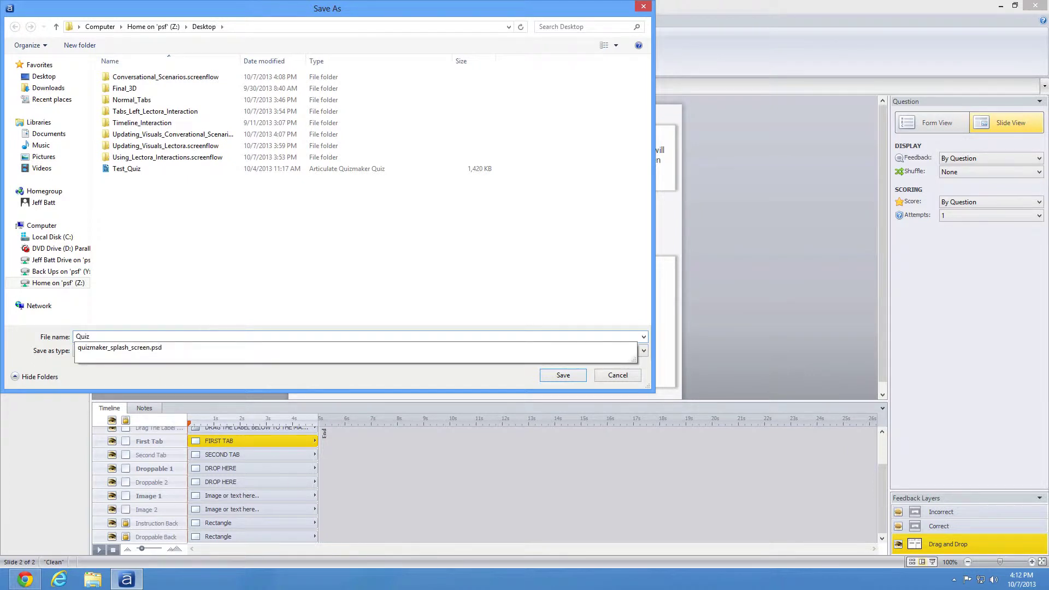
type("_Sample")
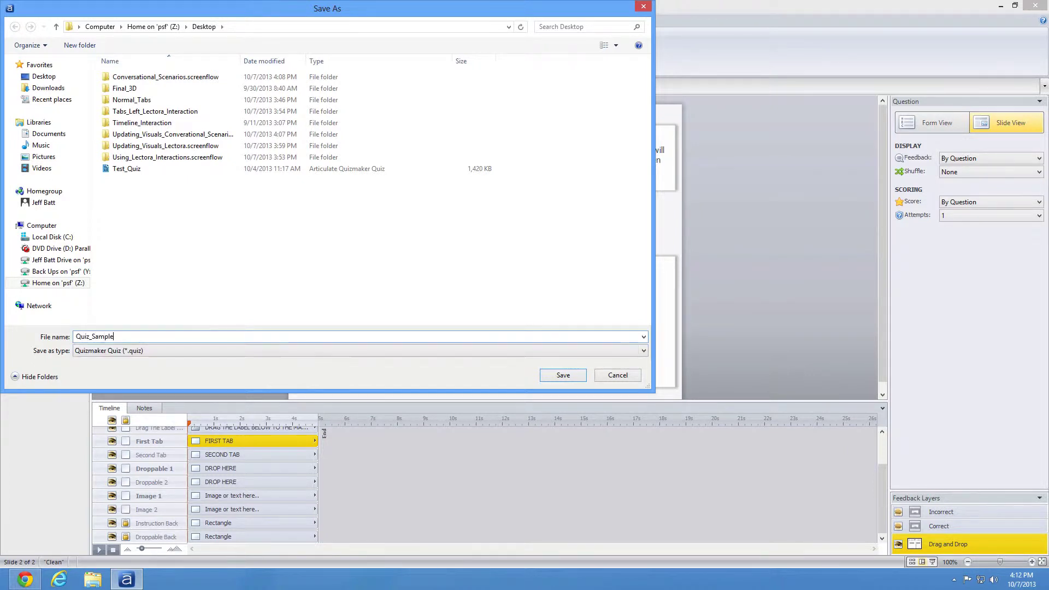
key("Return")
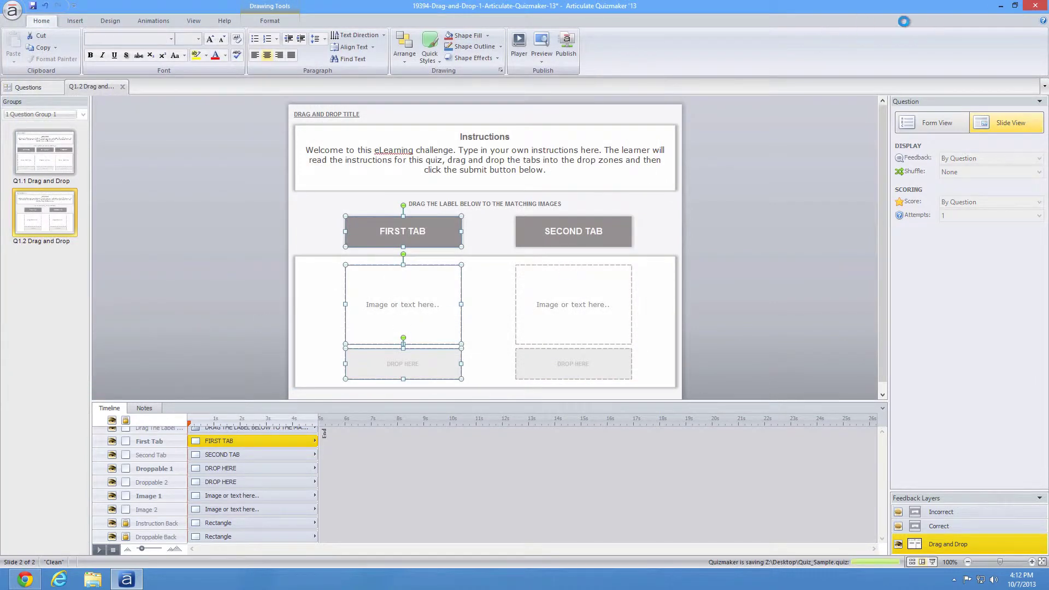
Step: Minimize Quizmaker, launch Articulate Presenter '13 and open PowerPoint, continuing the trial
left_click(1000, 6)
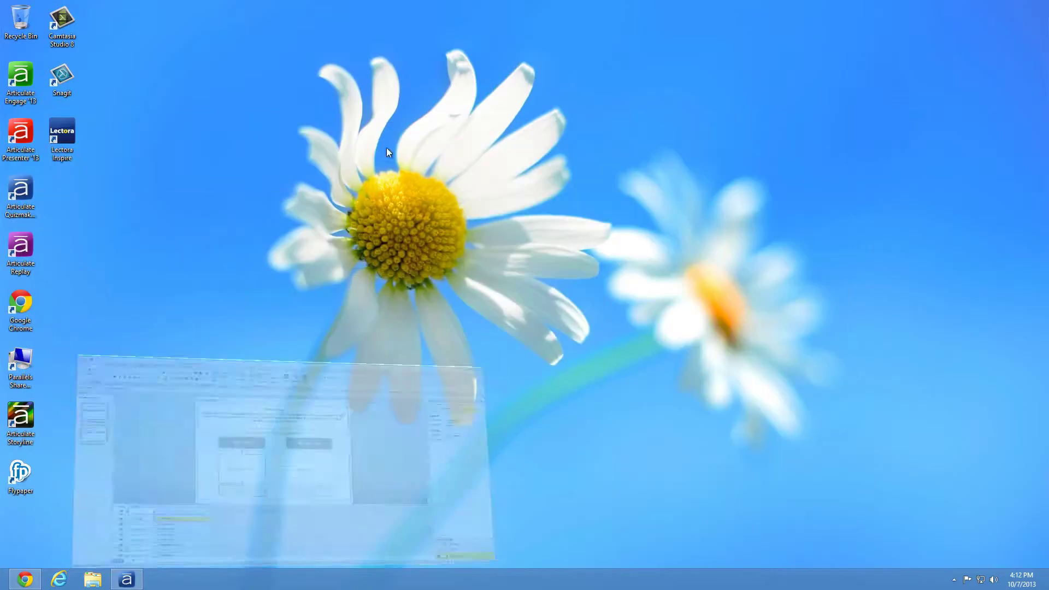
double_click(20, 136)
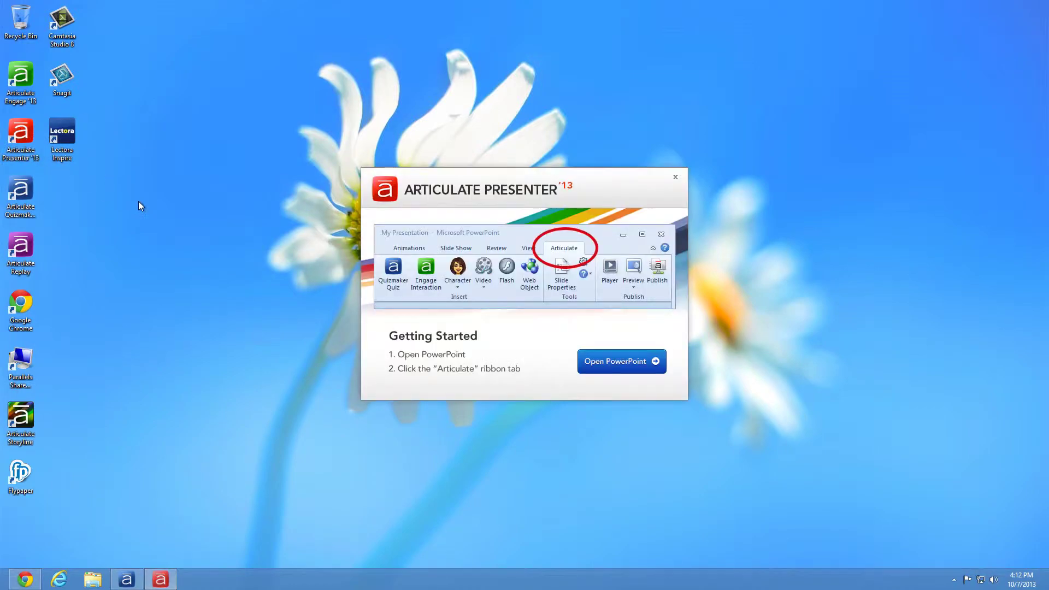
left_click(637, 361)
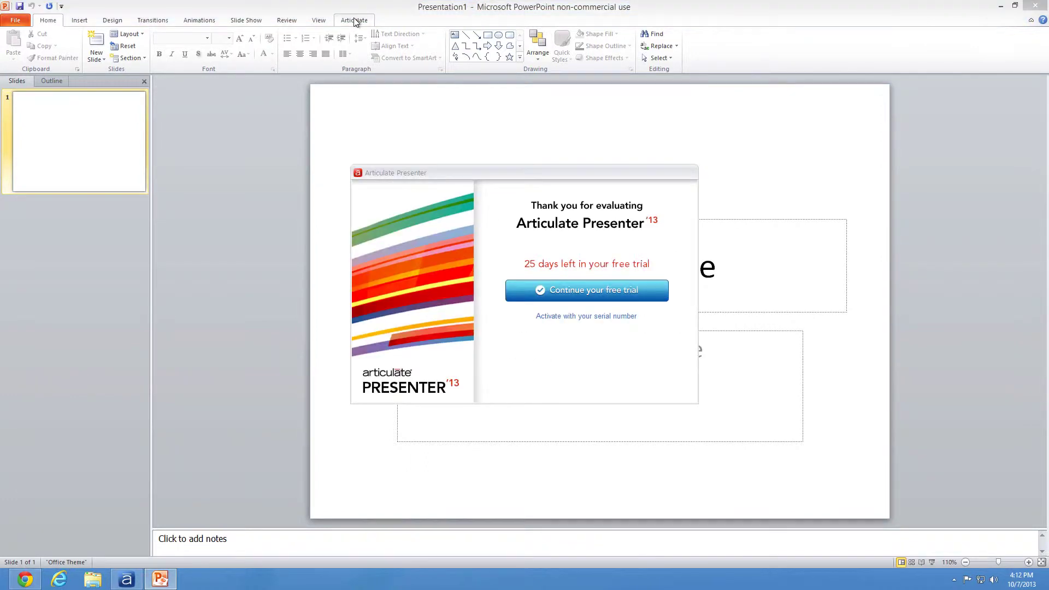
left_click(525, 288)
Step: Insert a Quizmaker quiz from the Articulate tab, saving the presentation as Sample first
left_click(353, 22)
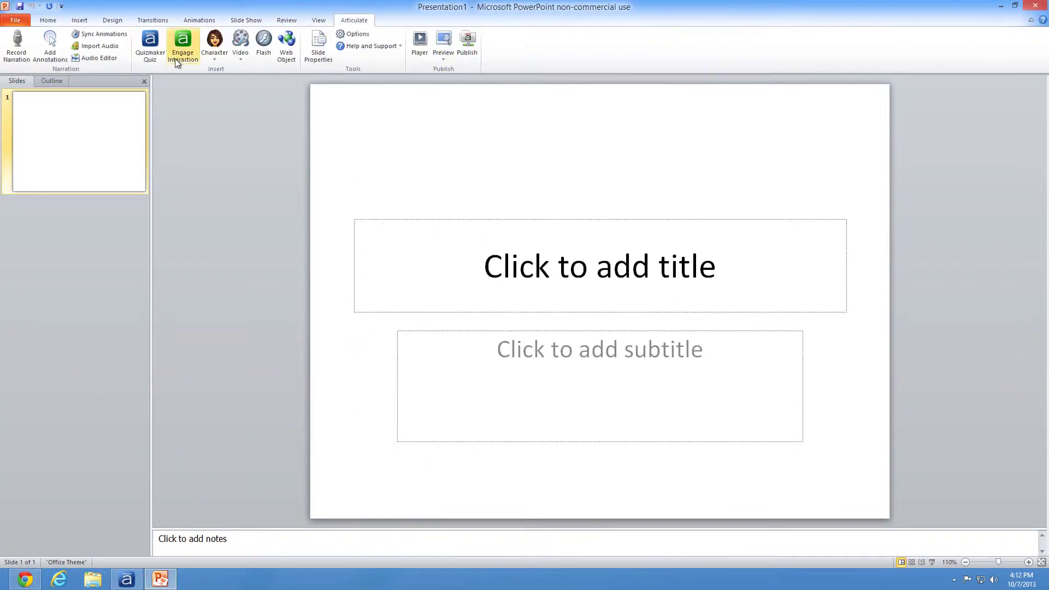
left_click(152, 41)
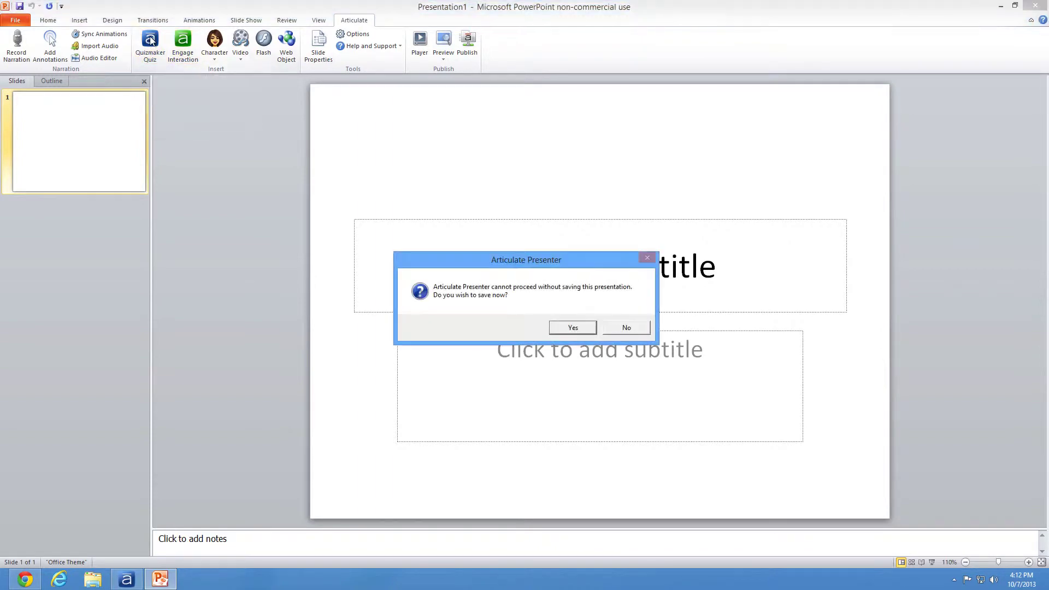
left_click(560, 324)
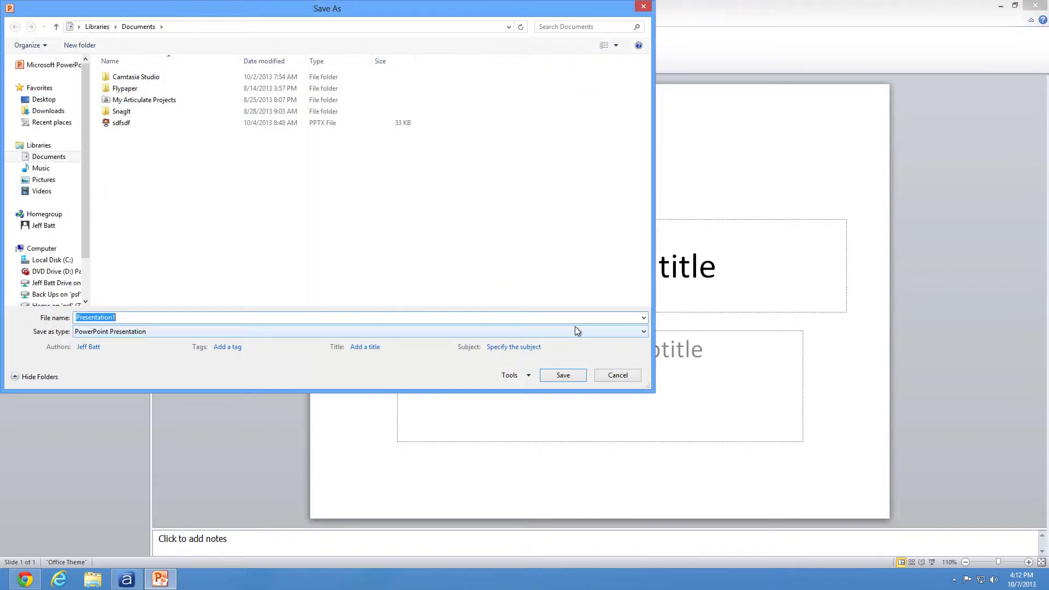
type("Sample")
key("Return")
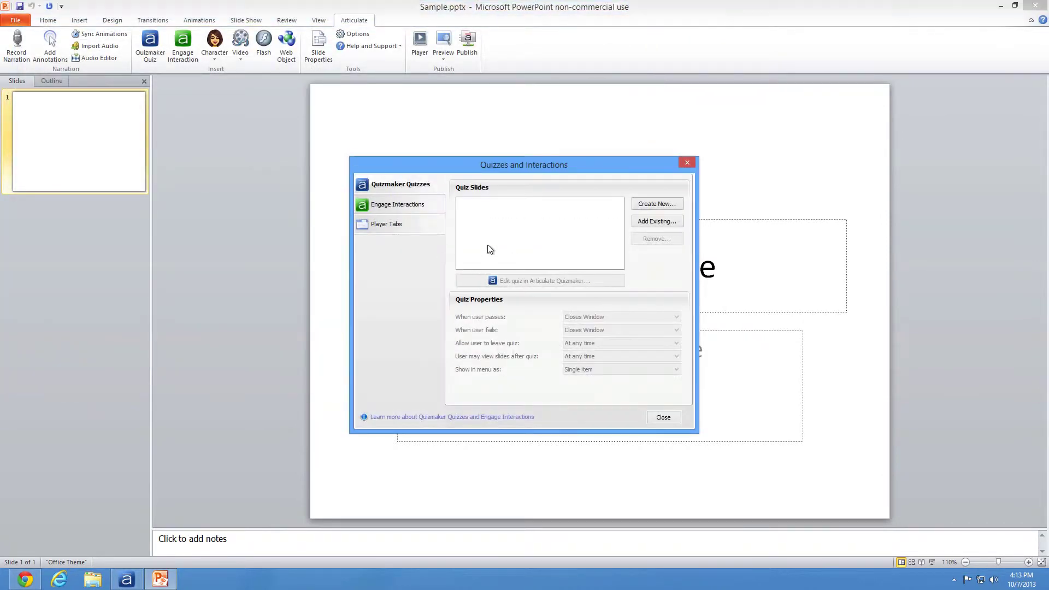
Step: Add the existing Quiz_Sample quiz from the Home on 'psf' (Z:) Desktop into the presentation
left_click(674, 204)
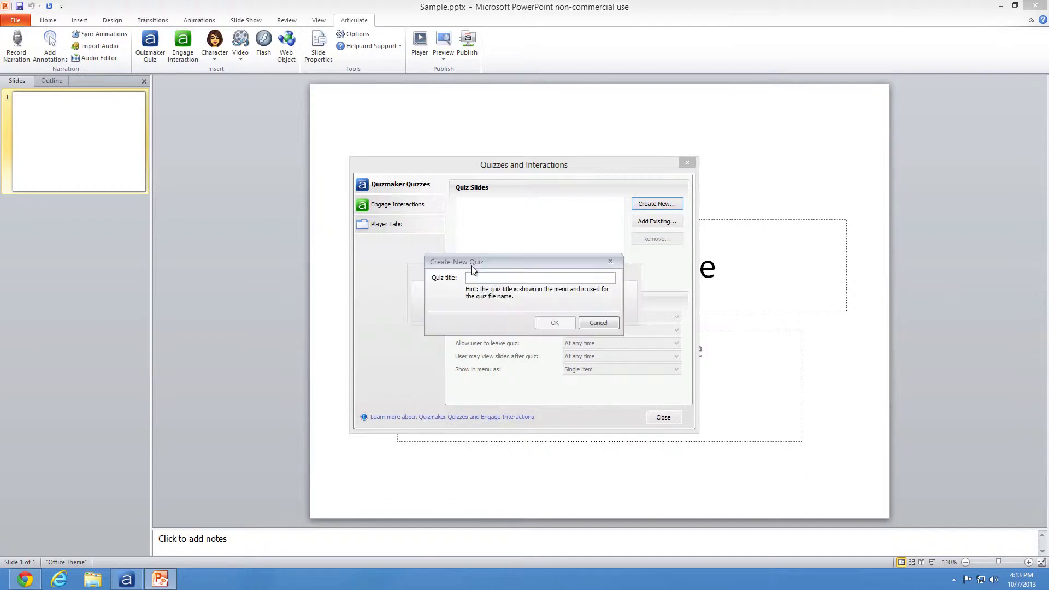
left_click(590, 318)
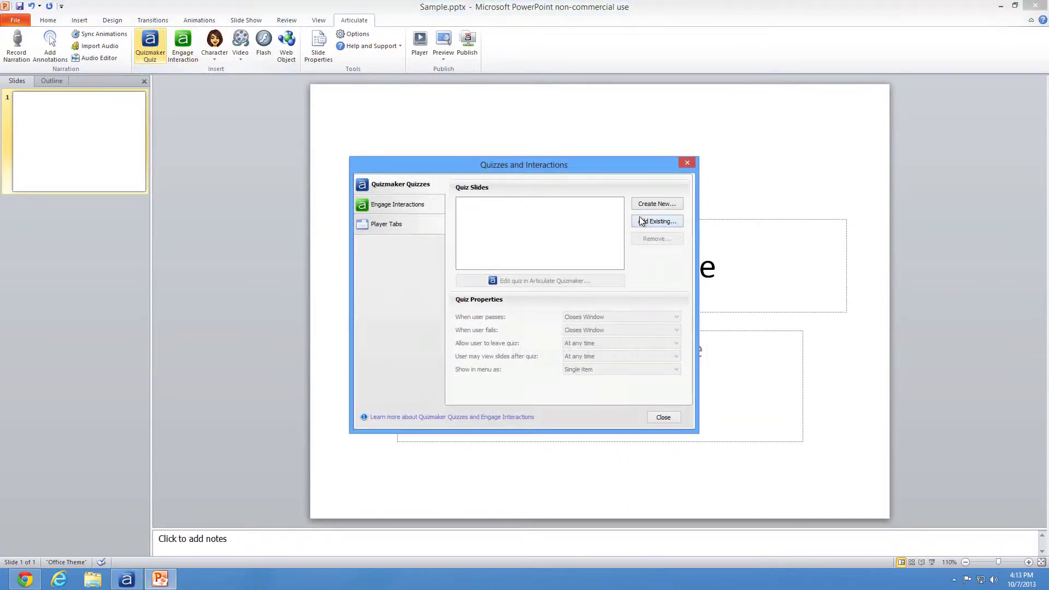
left_click(636, 220)
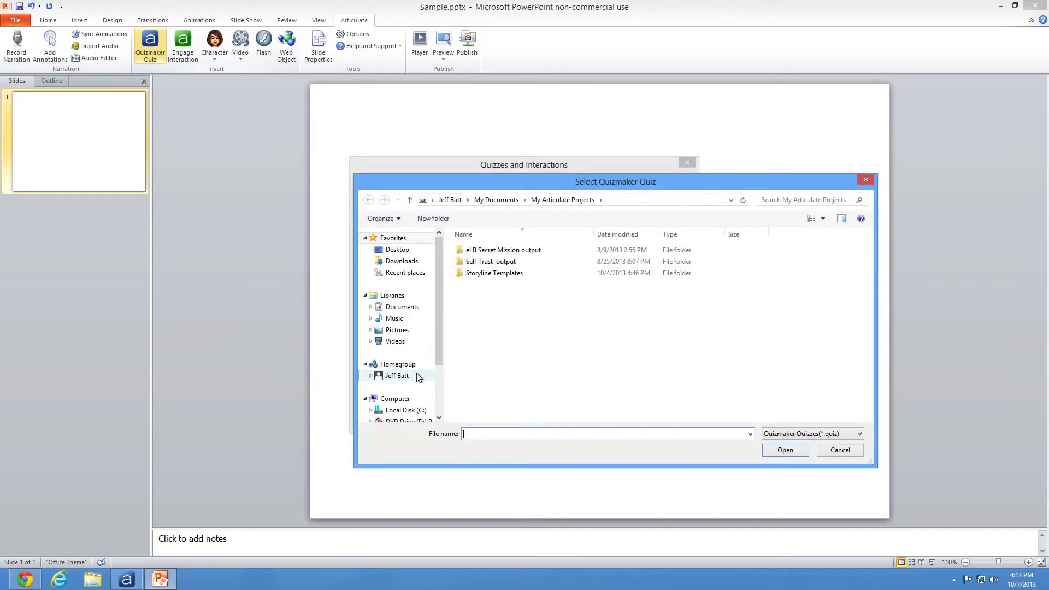
left_click(423, 251)
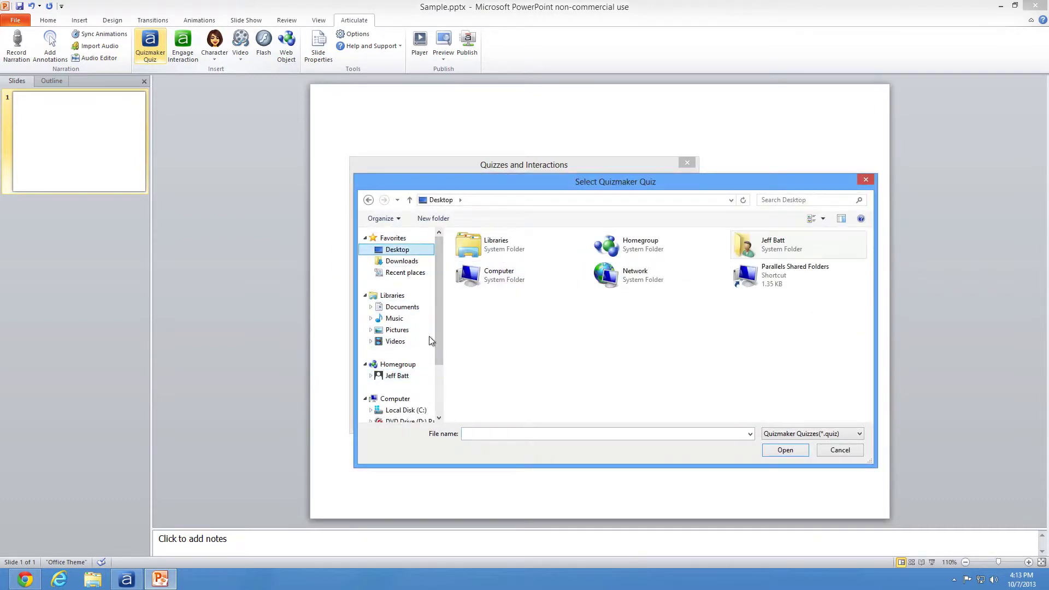
left_click_drag(440, 326, 441, 372)
left_click(402, 337)
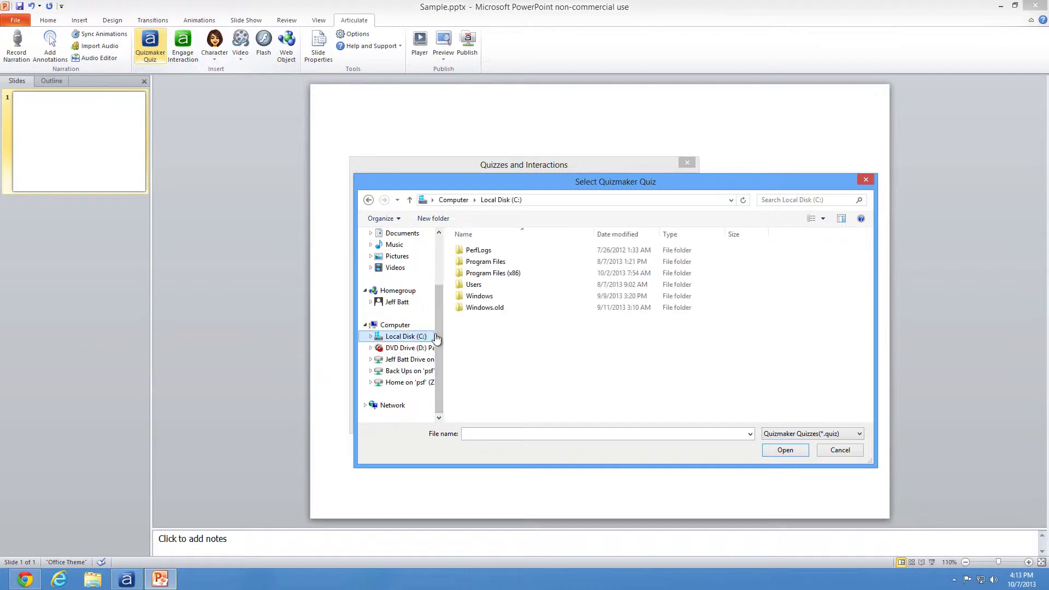
left_click(399, 382)
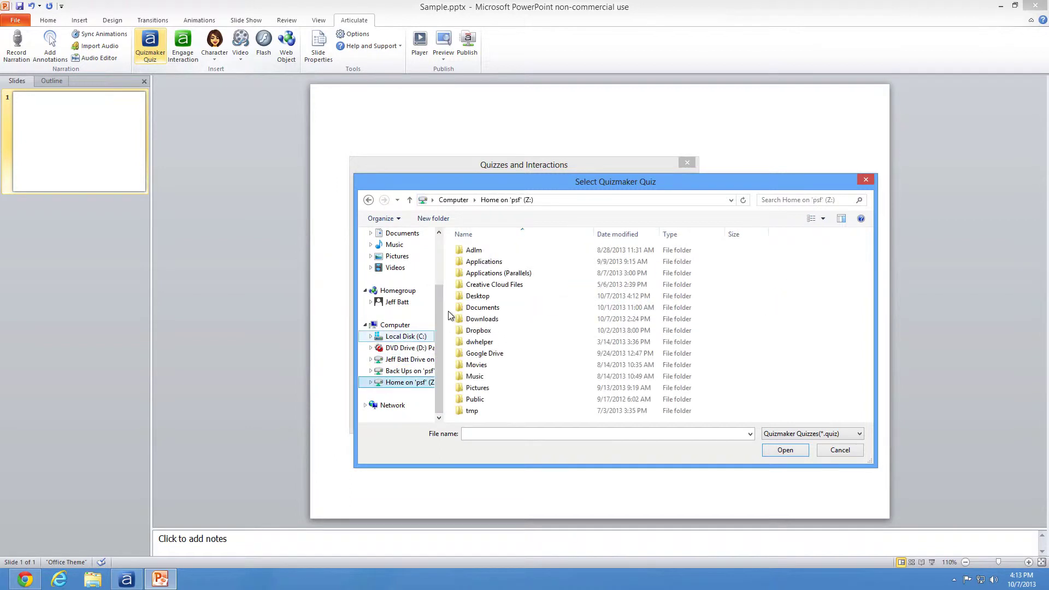
double_click(477, 297)
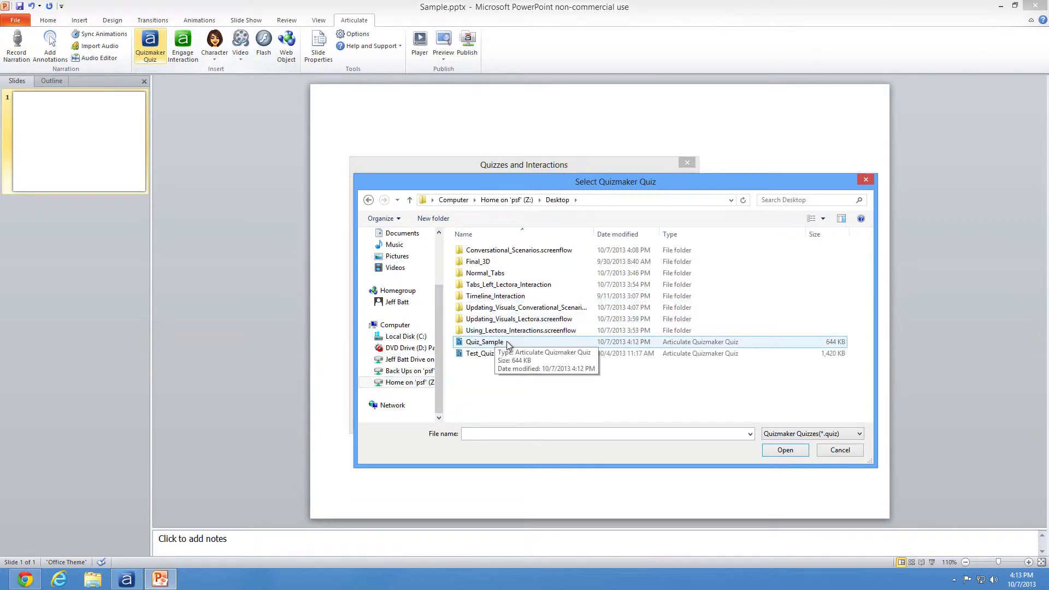
left_click(530, 343)
double_click(524, 341)
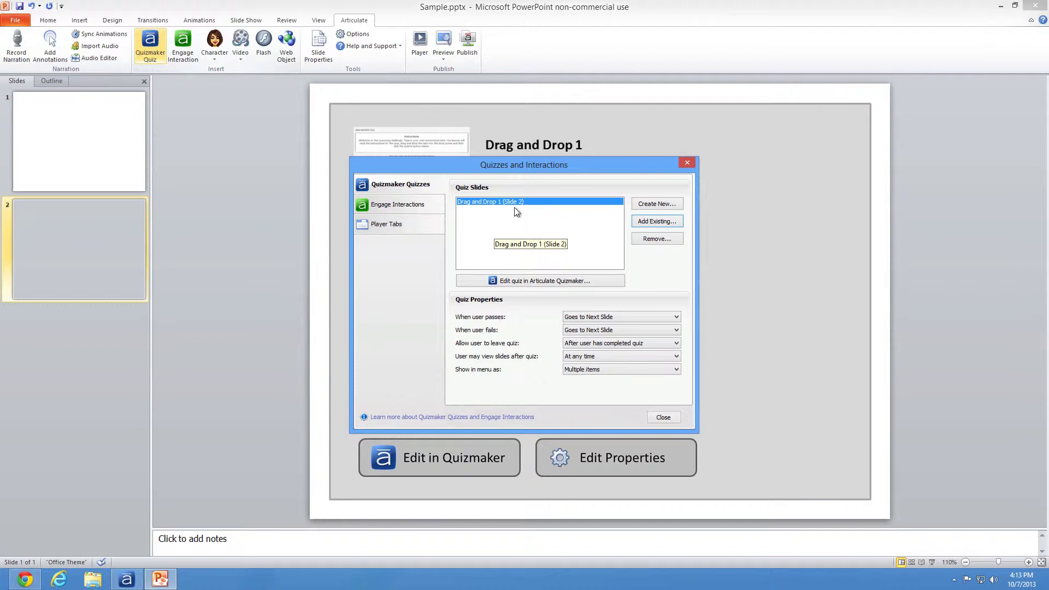
Step: Close the Quizzes and Interactions window and exit PowerPoint
left_click(688, 164)
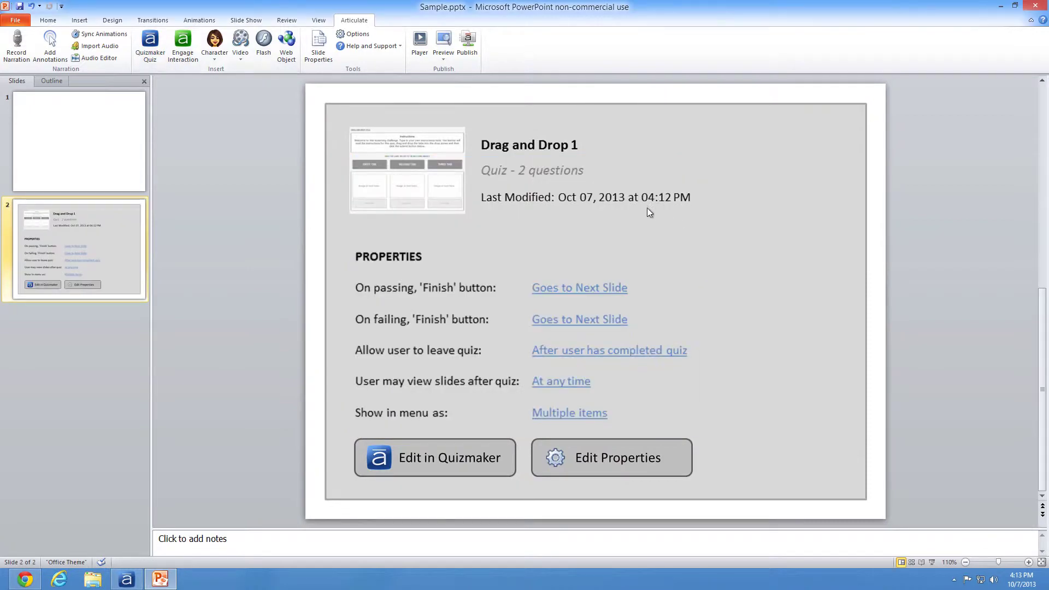
left_click(1015, 6)
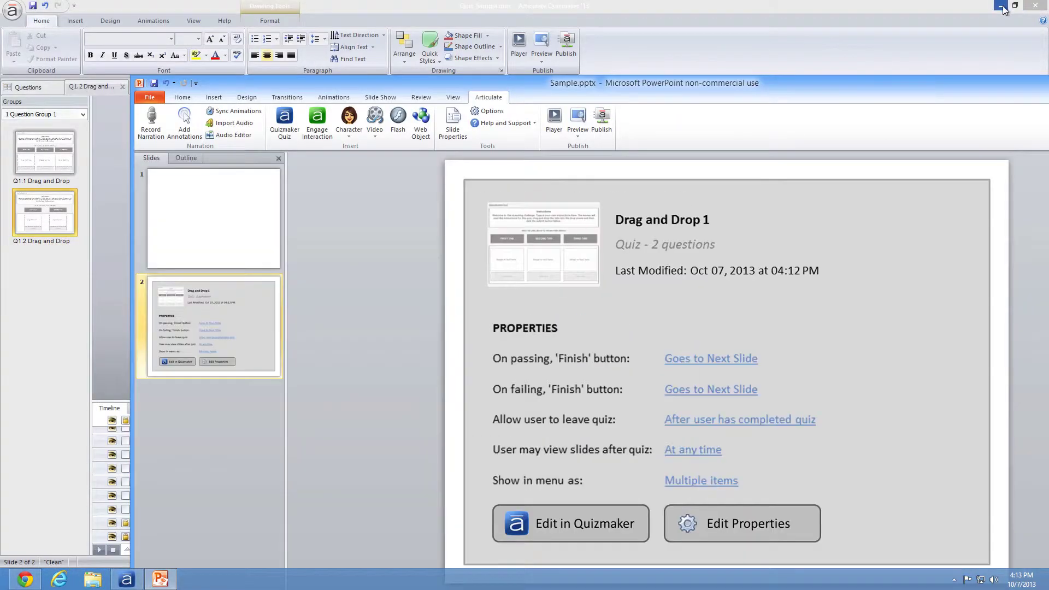
double_click(946, 86)
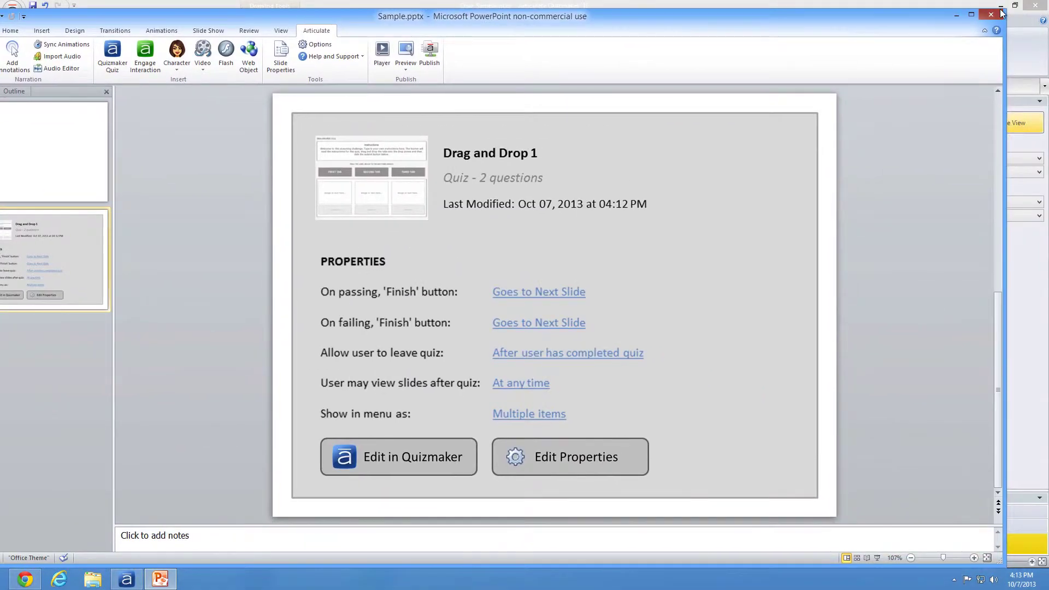
left_click(1035, 5)
Step: Back in Quizmaker, cancel a Save As and reopen the application menu to close the quiz
left_click(197, 185)
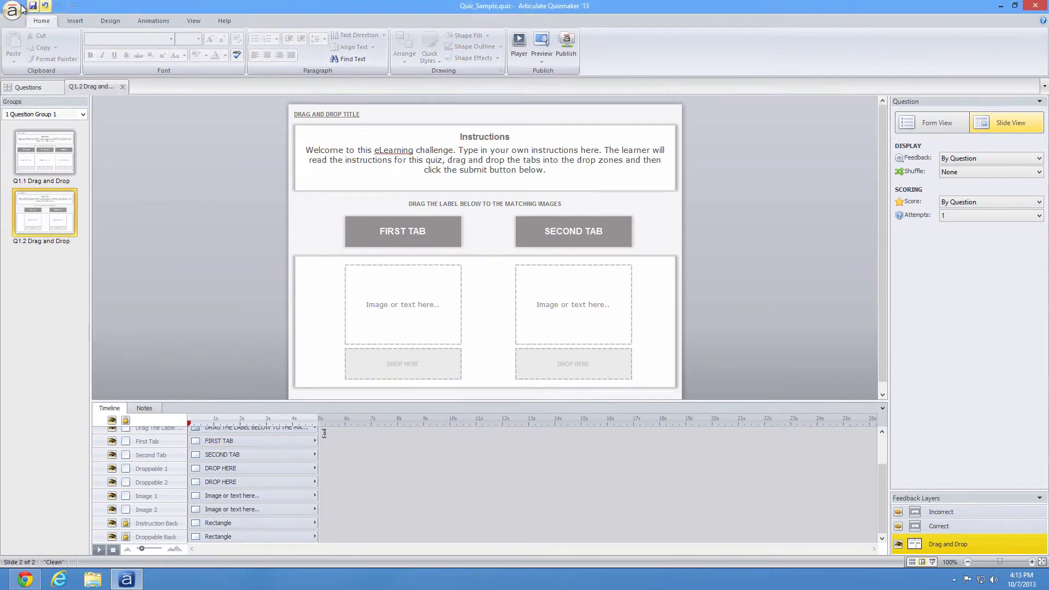
left_click(12, 10)
left_click(44, 133)
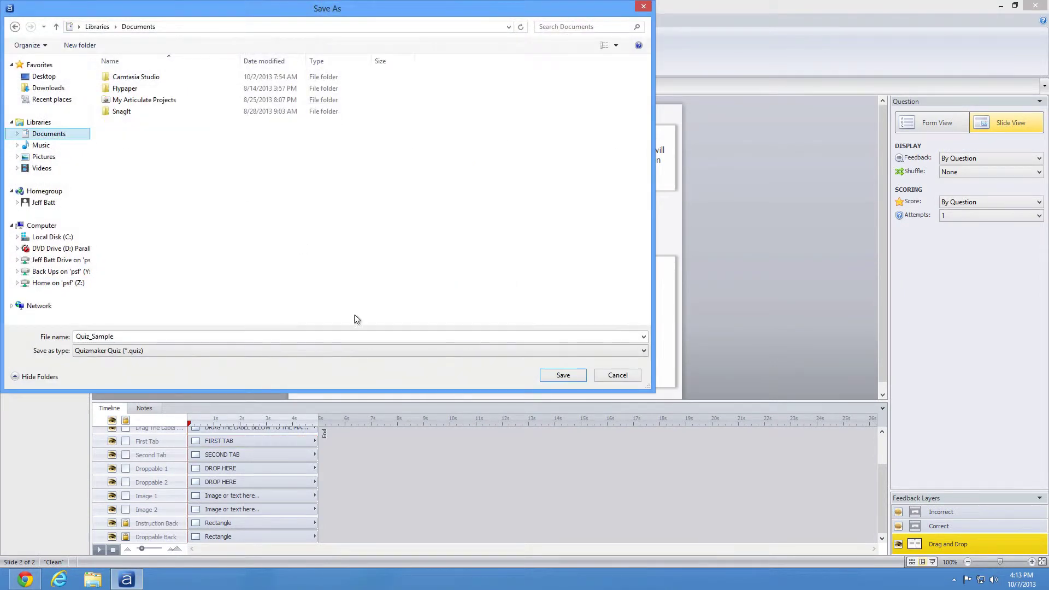
left_click(606, 375)
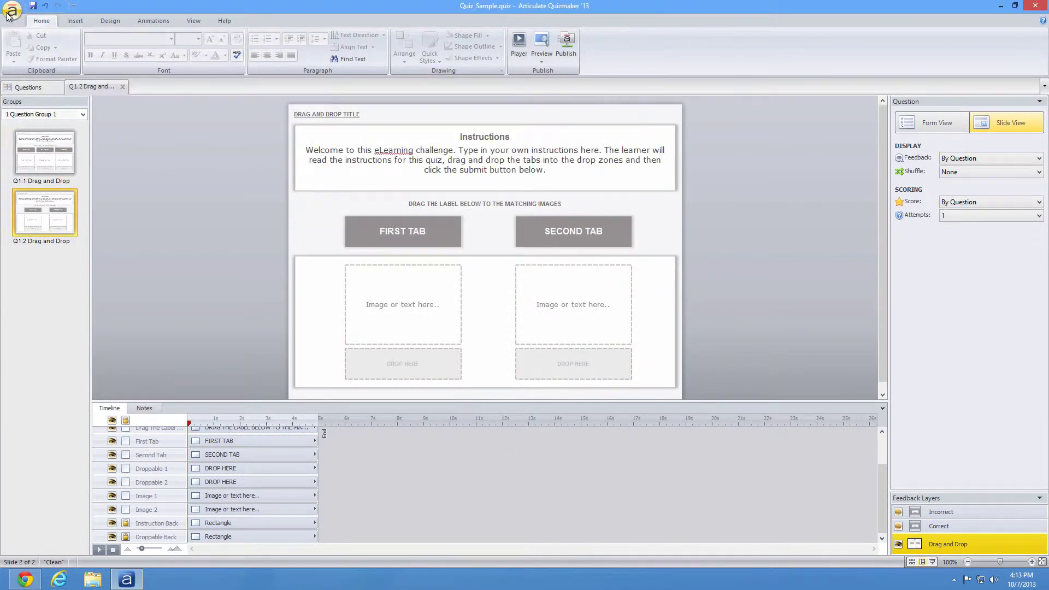
left_click(12, 10)
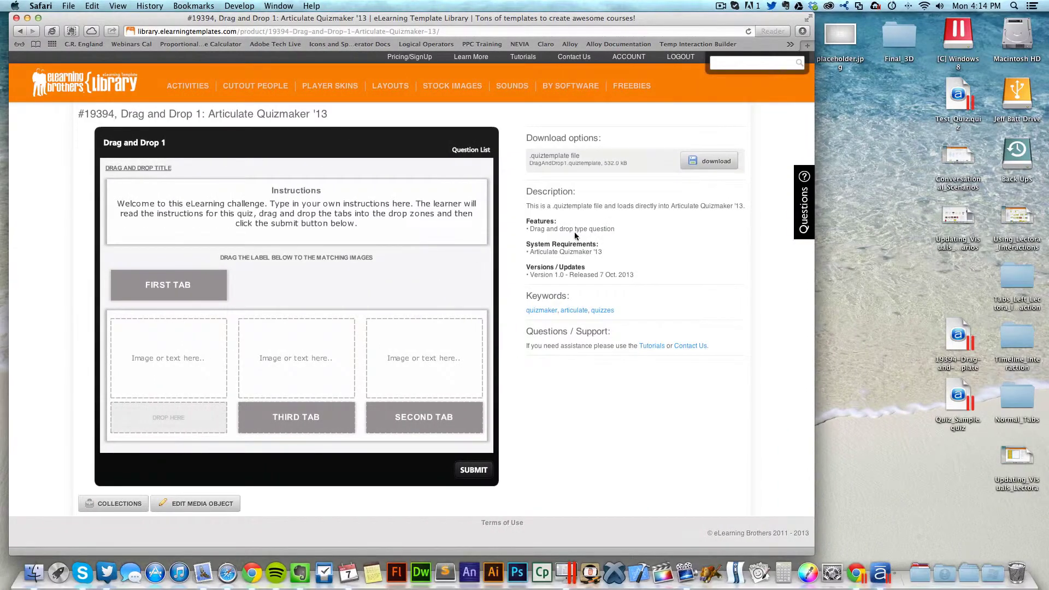
Step: Open the #19390 Shoot Out template page in the library and download it
scroll(574, 231, "left", 5)
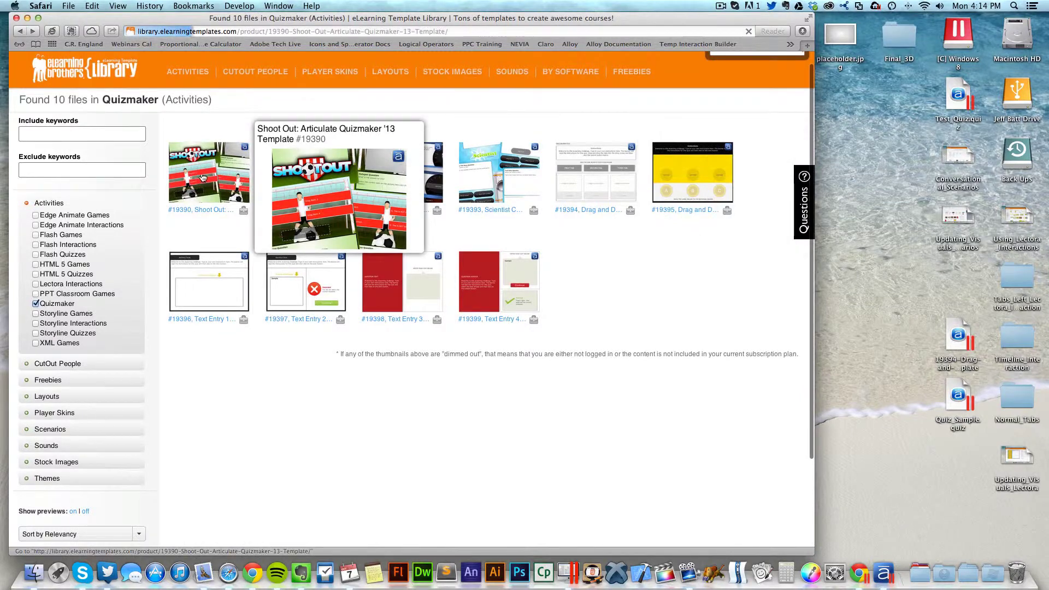
left_click(235, 188)
left_click(719, 162)
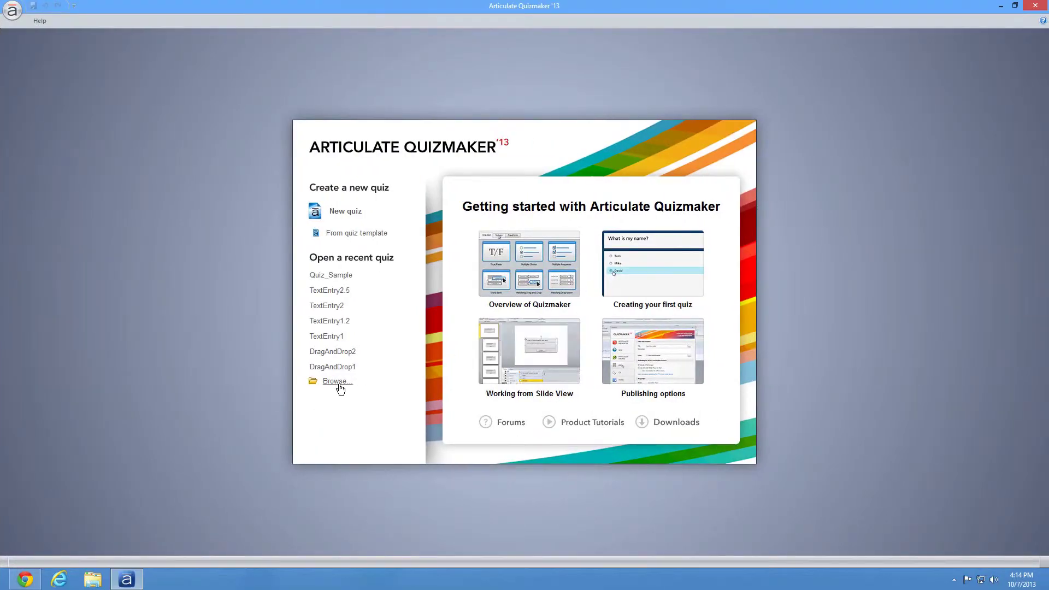
Step: Browse to the downloaded 19390 Shoot Out template and open it in Quizmaker
left_click(339, 382)
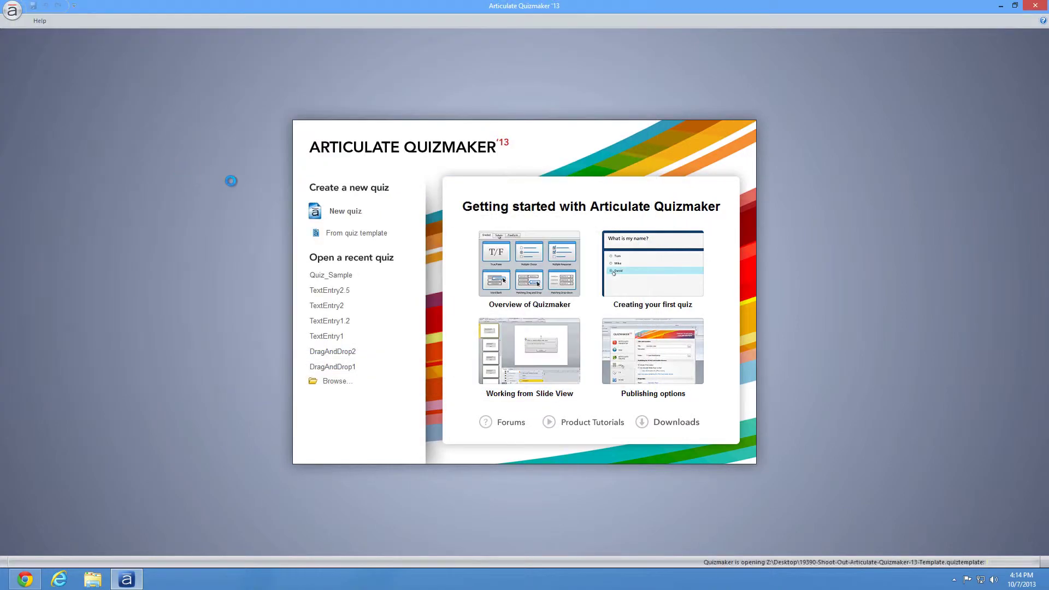
key("ctrl+Left")
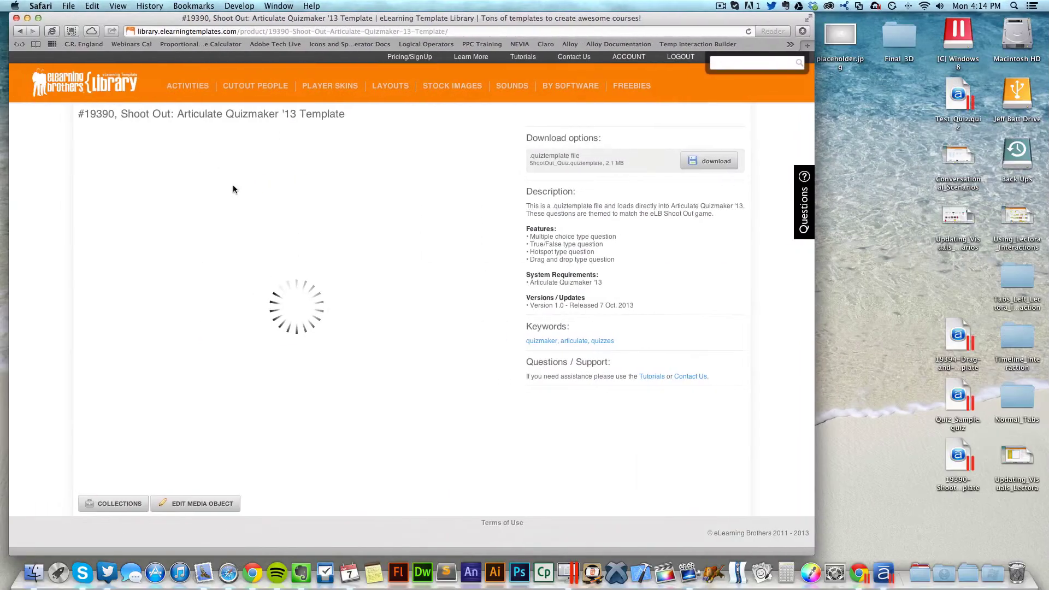
key("ctrl+Right")
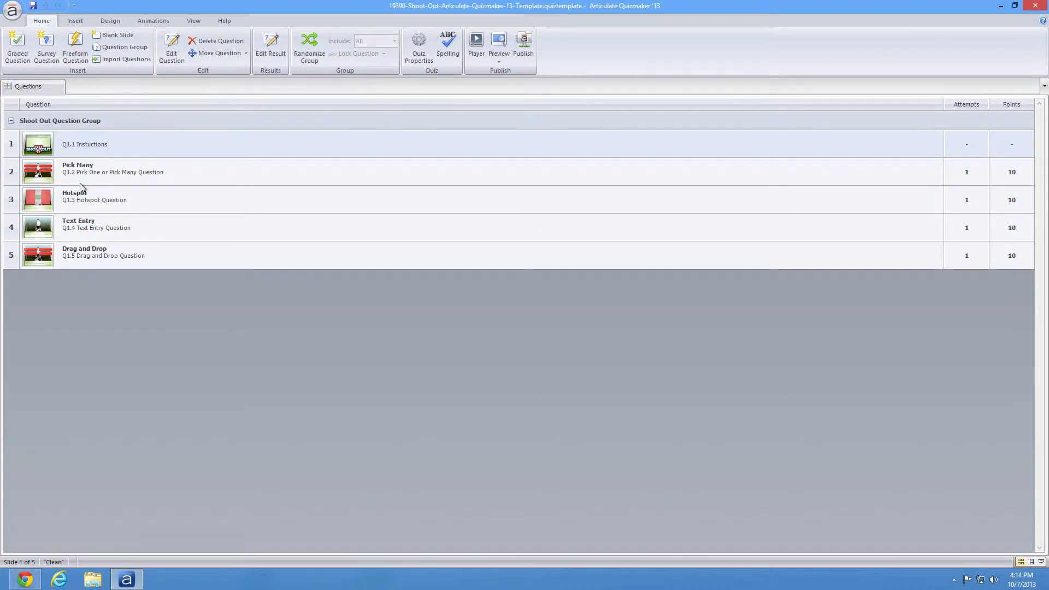
Step: Review the Drag and Drop, Text Entry, Hotspot and Pick Many questions in the group
left_click(109, 257)
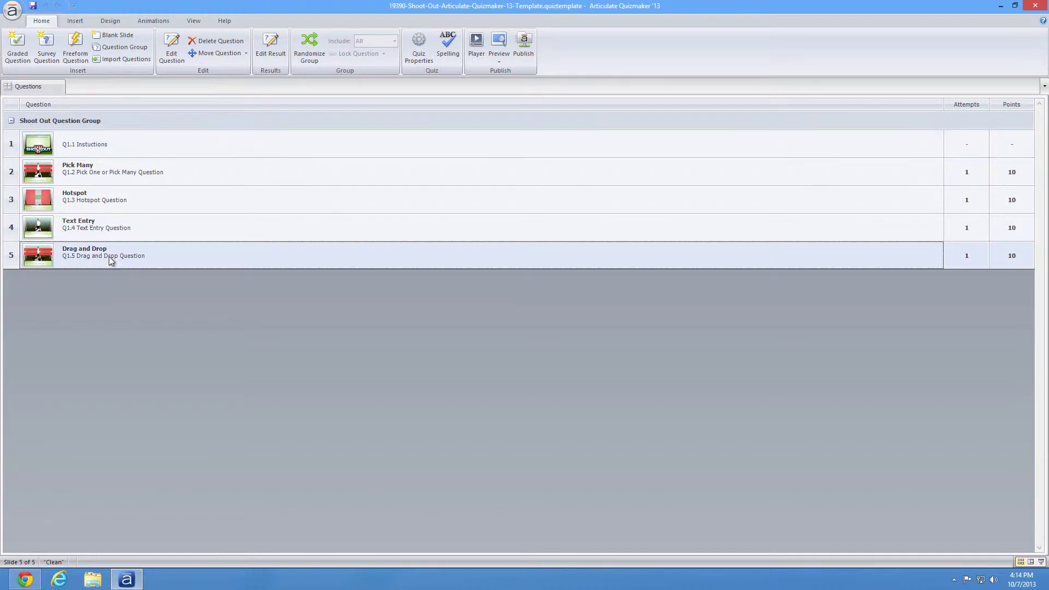
left_click(119, 226)
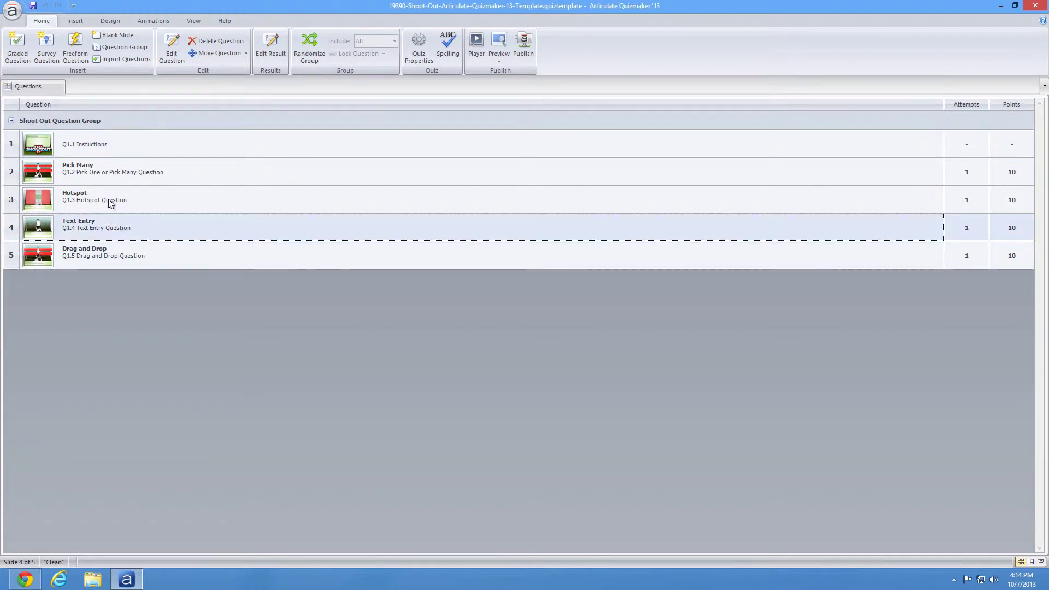
left_click(111, 203)
left_click(105, 173)
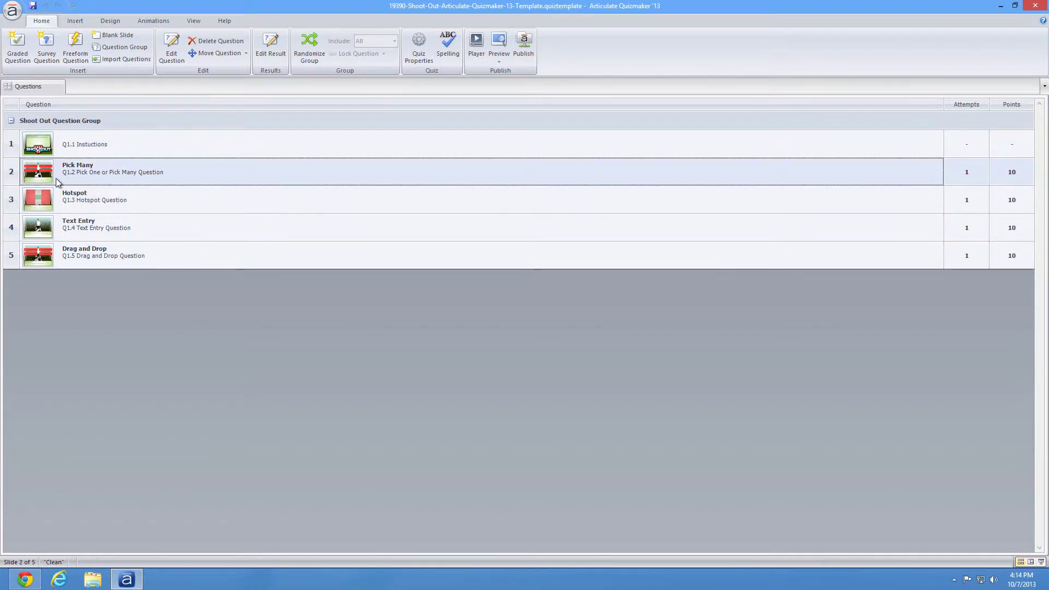
left_click(40, 208)
left_click(45, 221)
left_click(46, 263)
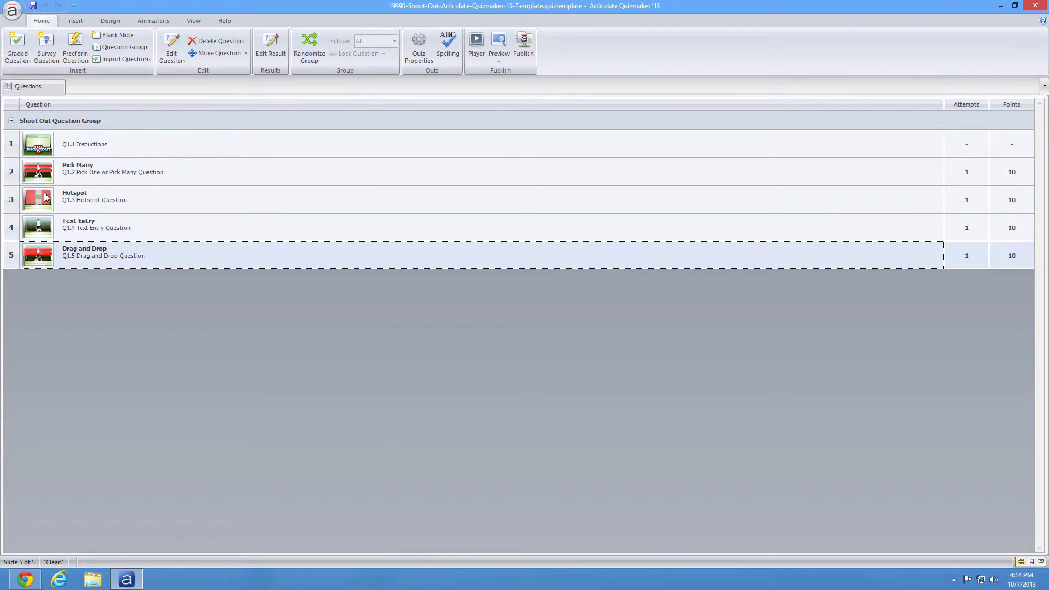
Step: Duplicate Pick Many and move the copy below Hotspot, then duplicate Drag and Drop
right_click(43, 173)
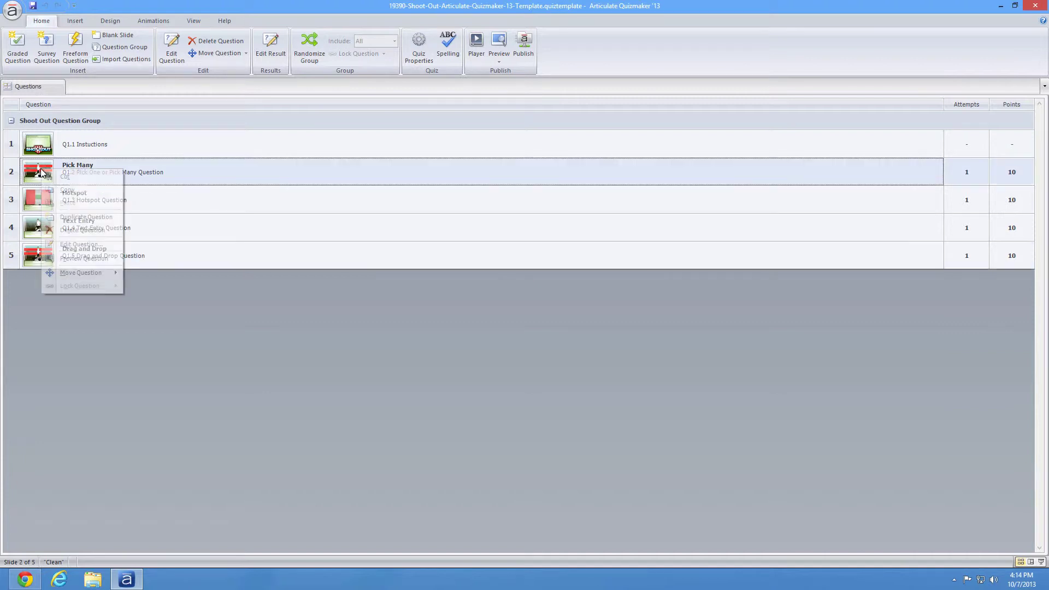
left_click(84, 219)
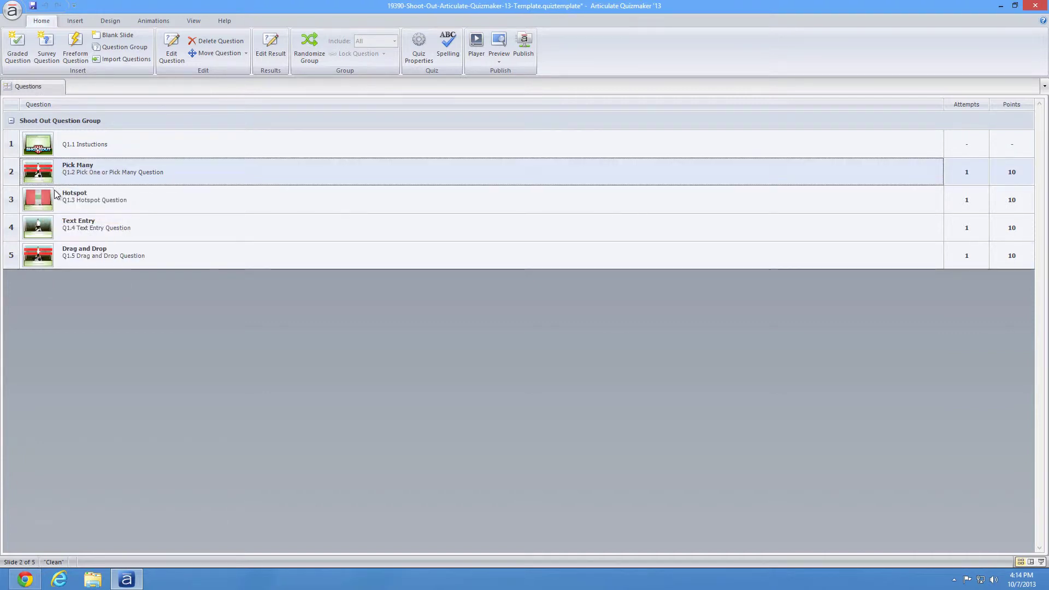
left_click_drag(50, 196, 46, 242)
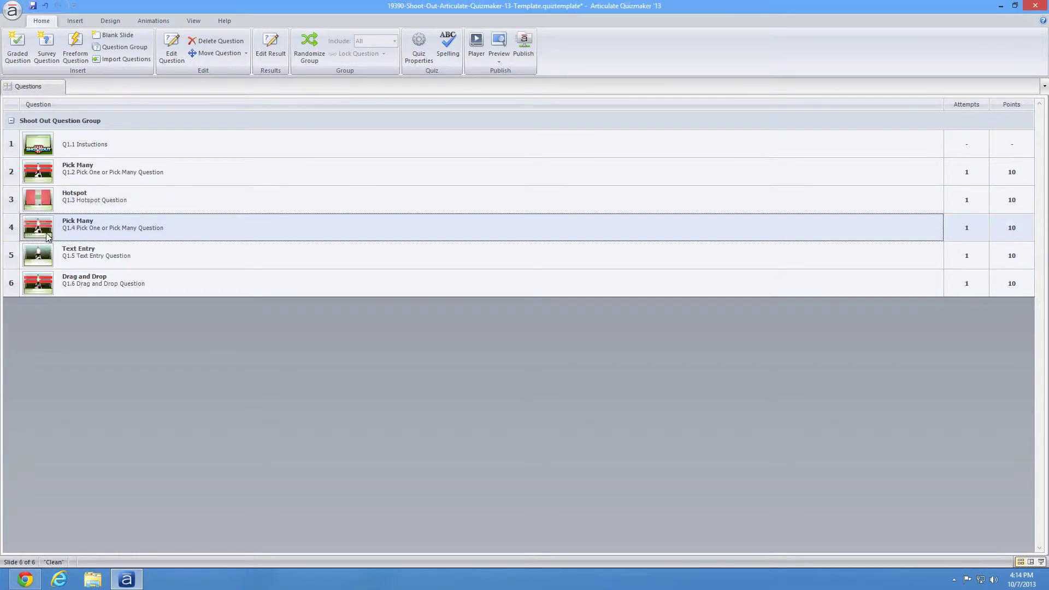
right_click(46, 280)
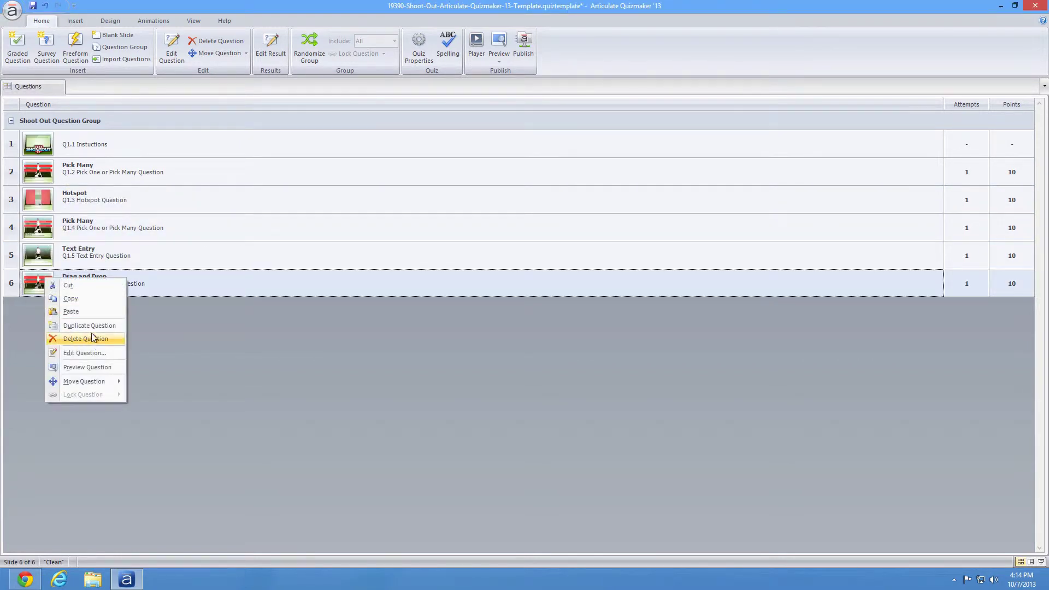
left_click(90, 325)
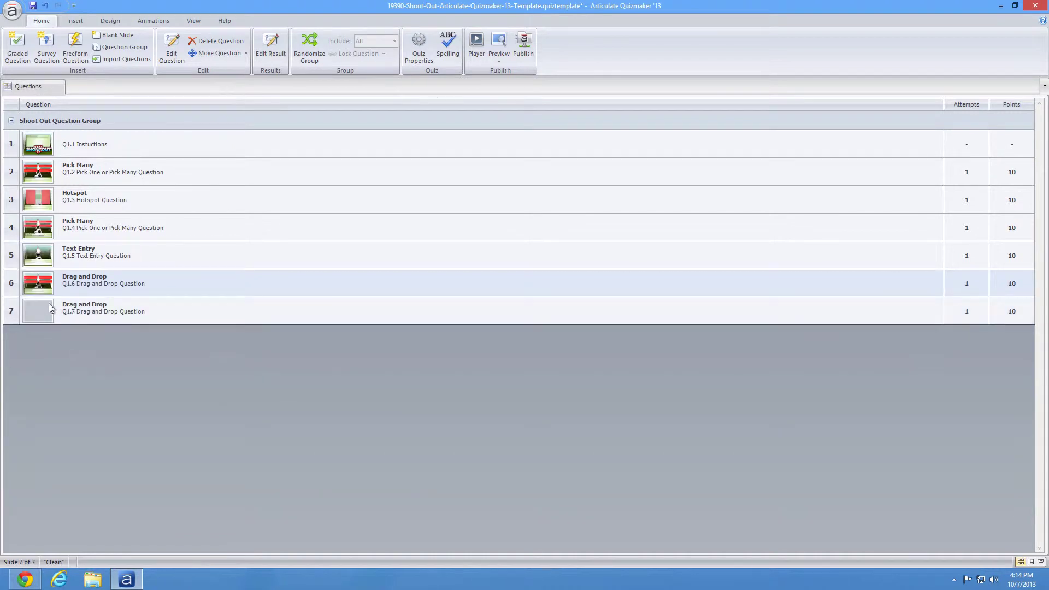
left_click(39, 176)
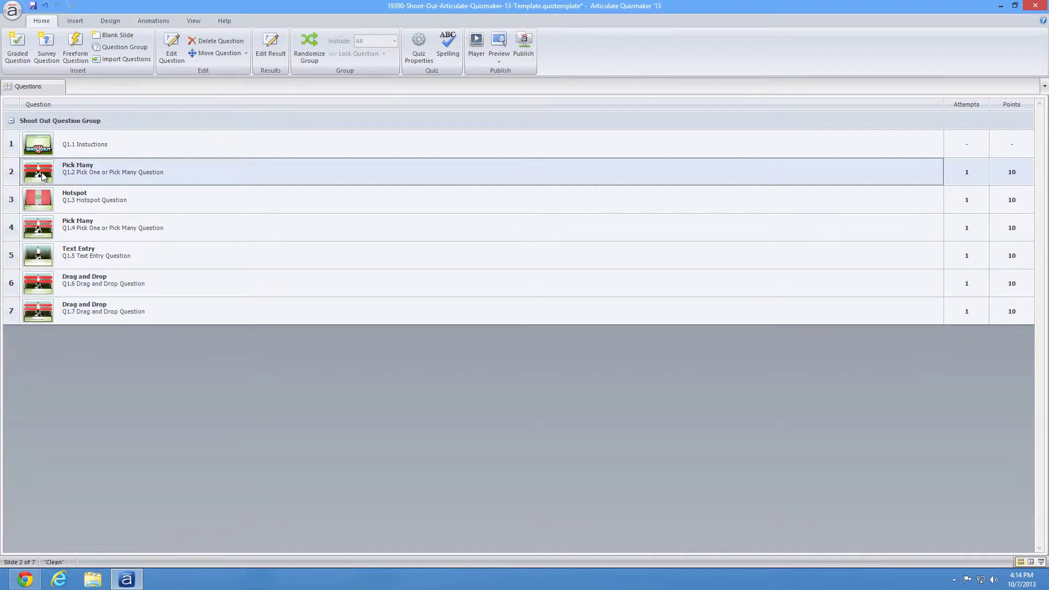
Step: Change option A to 'zdlchjdskjhfdskjh' and option B to 'This is NOT corradasdect.'
double_click(41, 175)
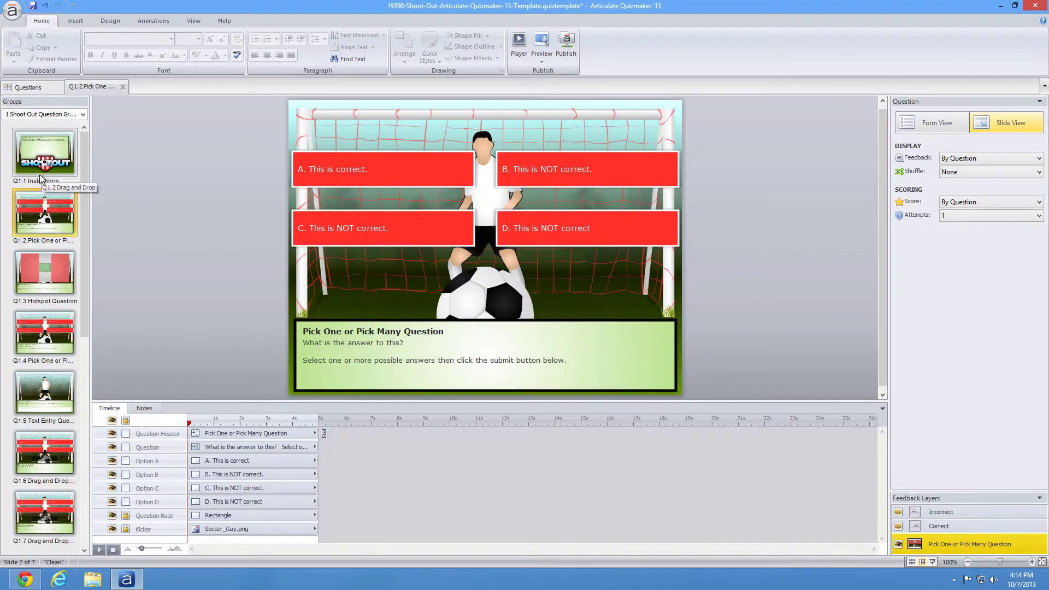
left_click_drag(367, 169, 314, 171)
type("zdlhjdskjhfdskjh")
left_click(579, 171)
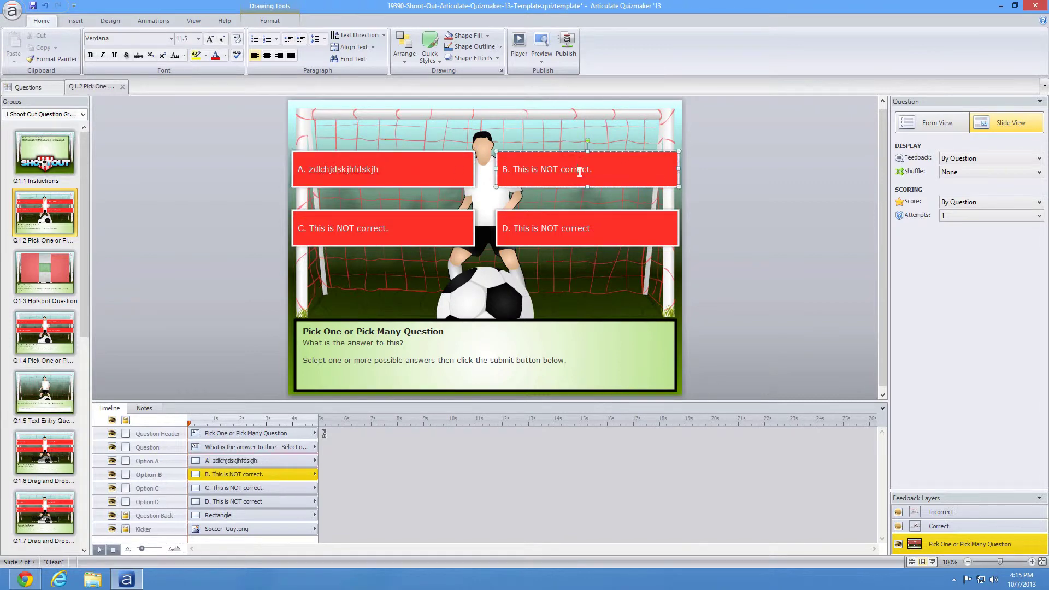
type("dasd")
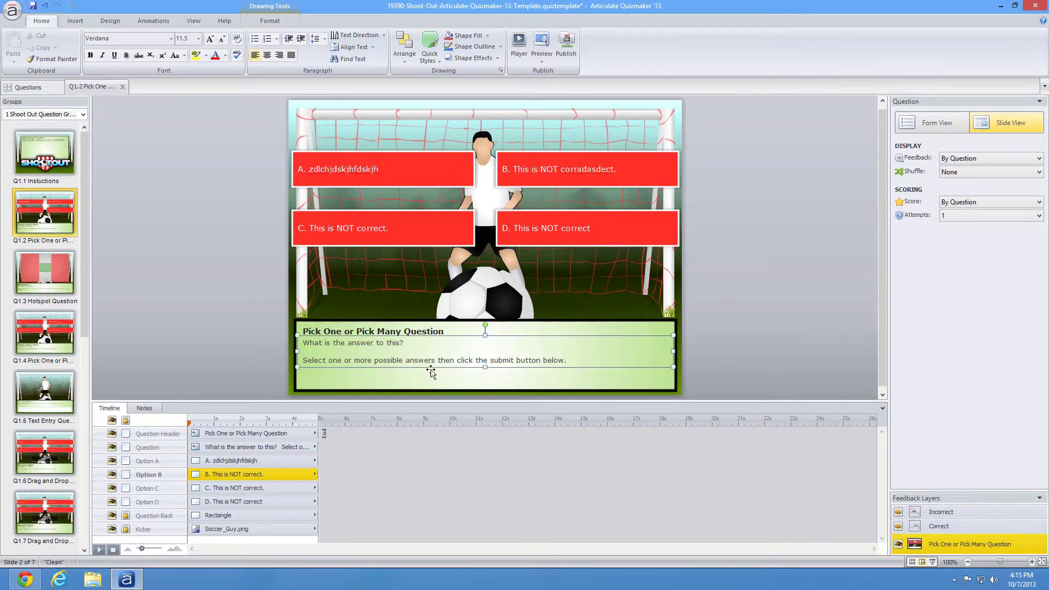
left_click(433, 363)
left_click_drag(405, 343, 578, 361)
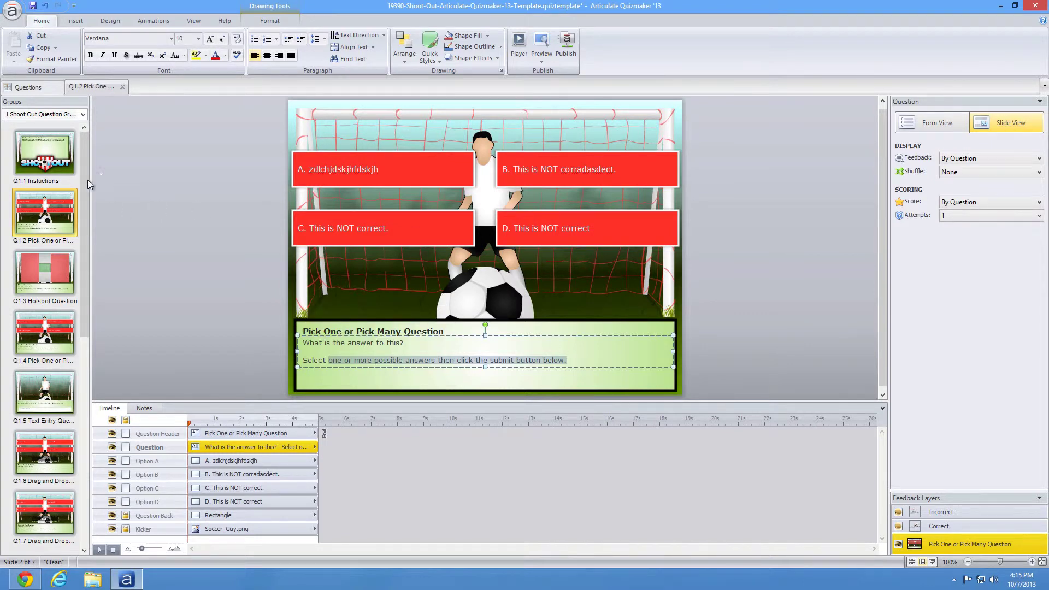
Step: Look over the Instructions slide's text box and the Drag and Drop slide
left_click(70, 168)
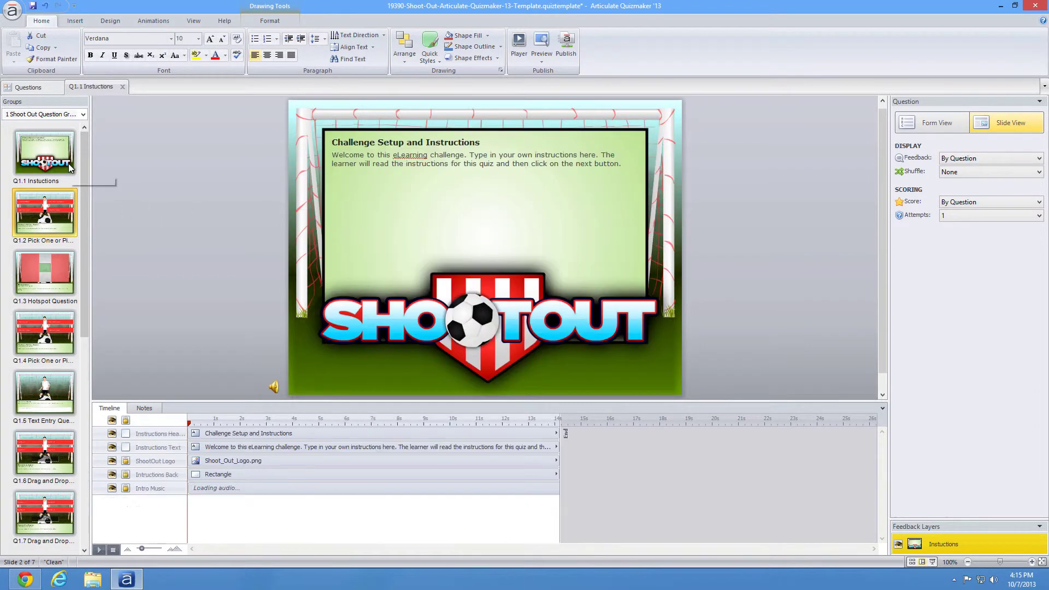
left_click(481, 164)
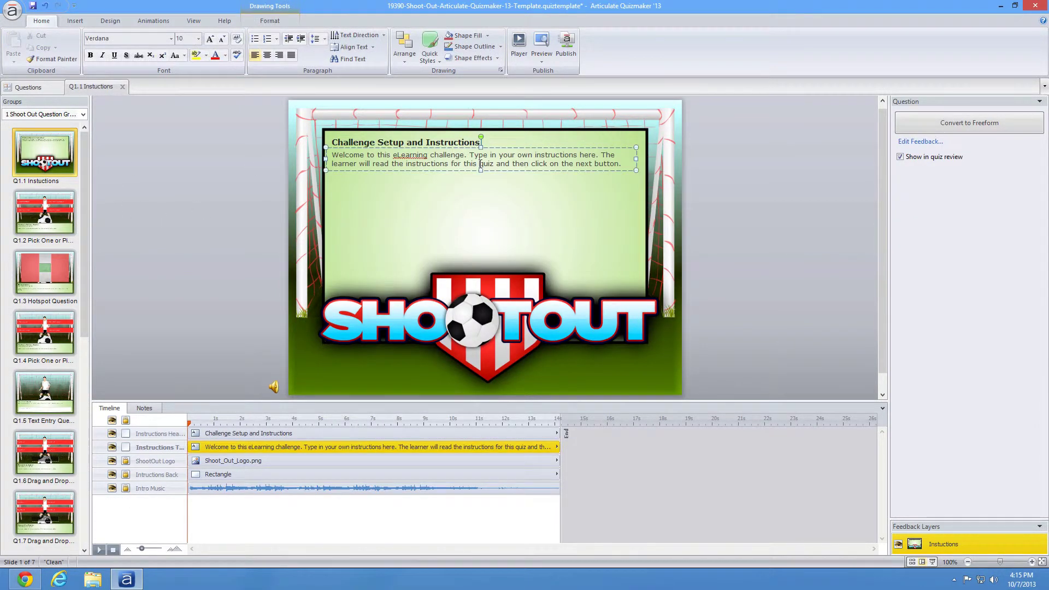
scroll(82, 142, "down", 1)
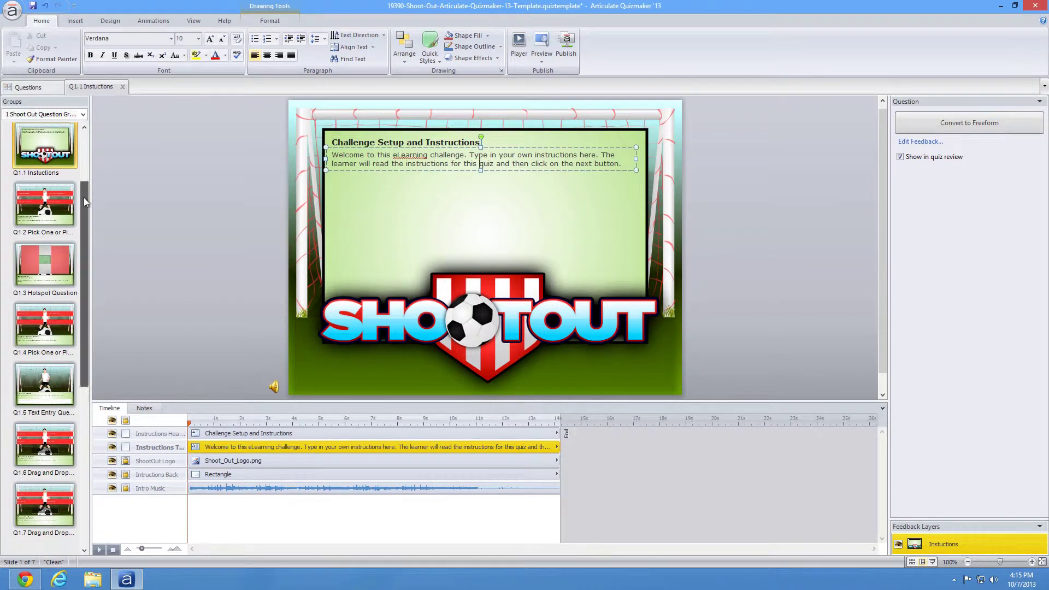
left_click(63, 429)
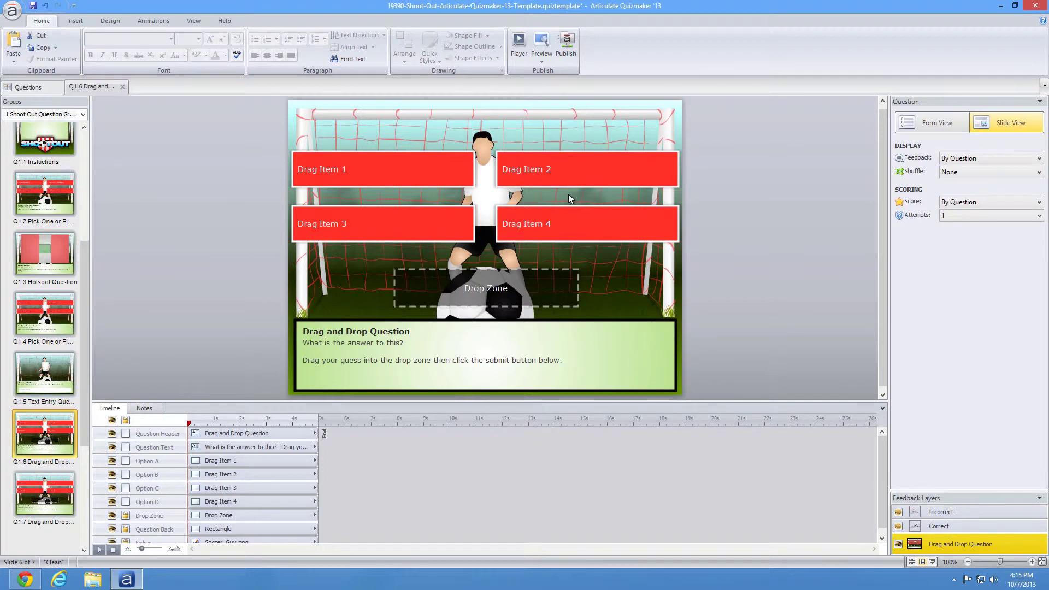
Step: On the Hotspot slide, select the placeholder picture and bring up the Insert options
left_click(71, 244)
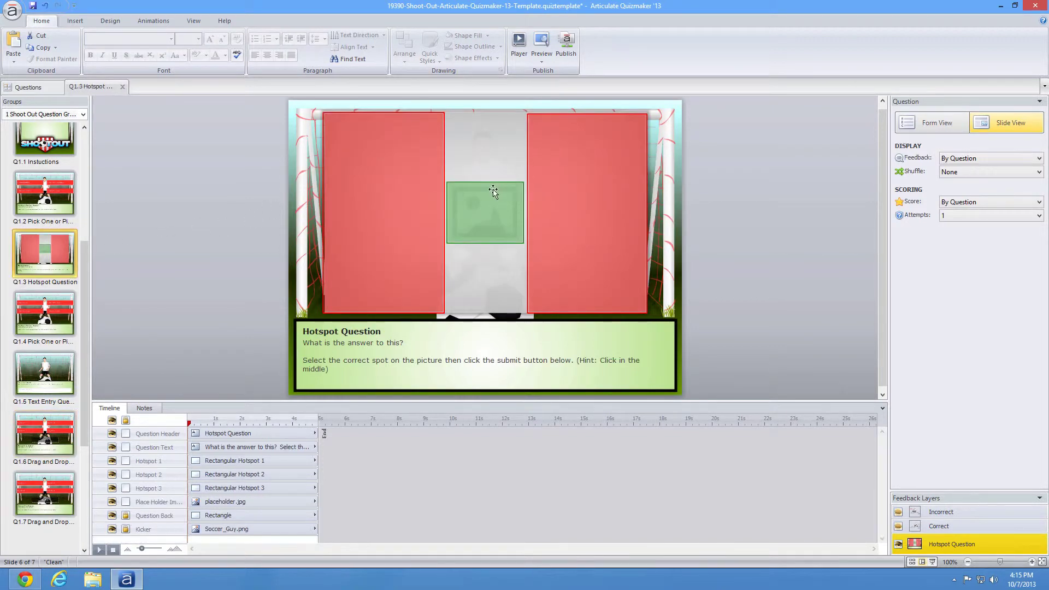
left_click(489, 112)
left_click(489, 122)
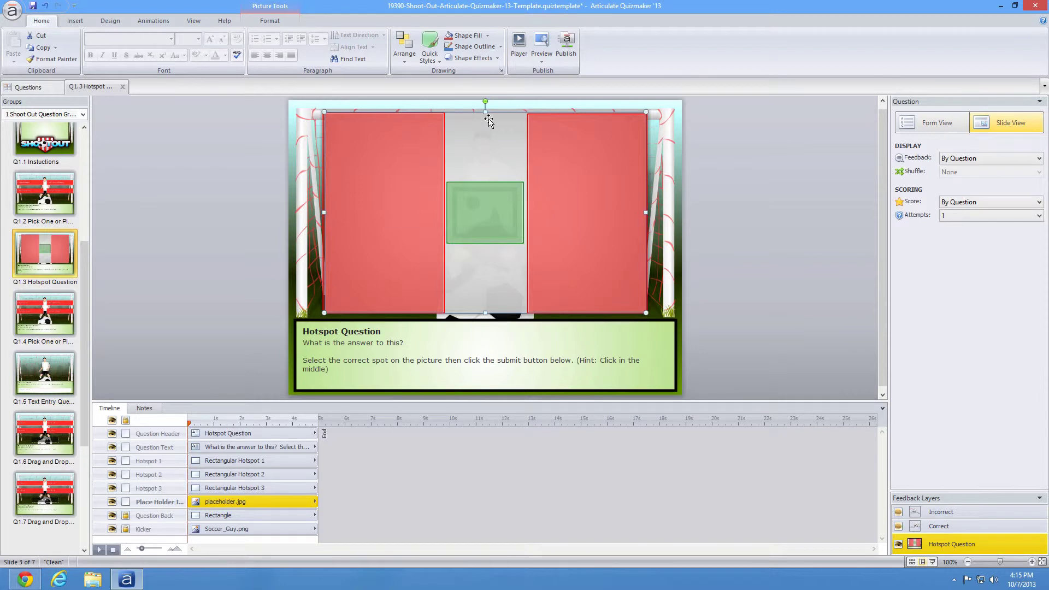
left_click(75, 21)
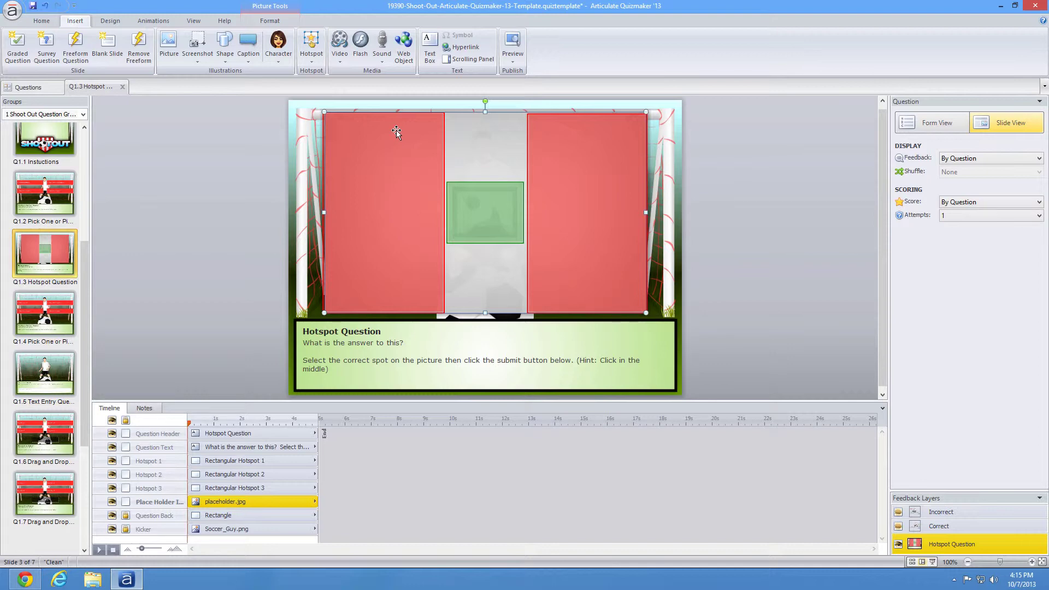
Step: In Q1.2's Form View, toggle B and C as correct and back, leaving only A correct
left_click(72, 377)
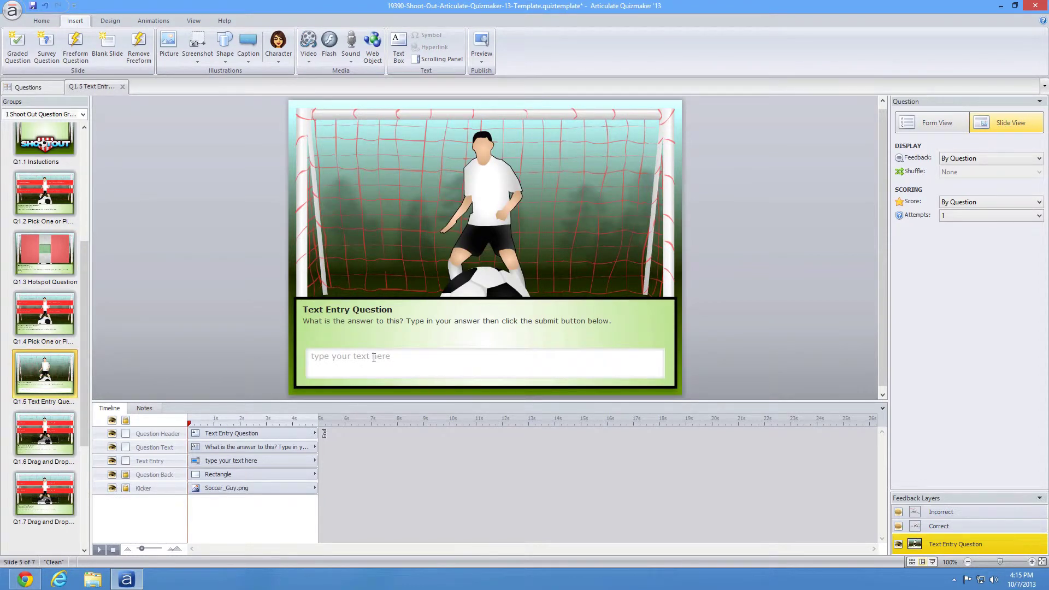
left_click(53, 191)
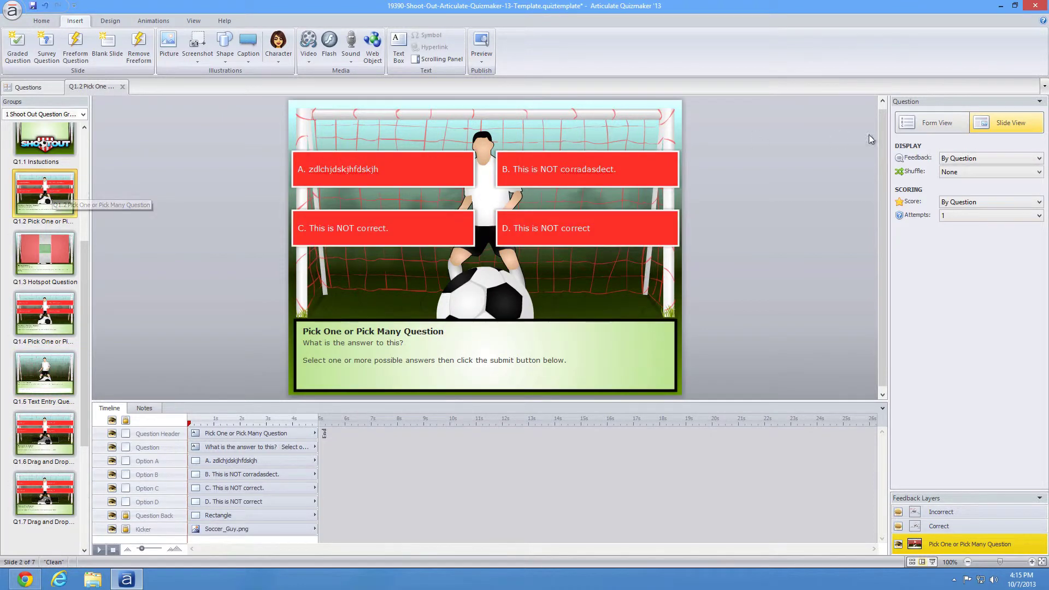
left_click(934, 128)
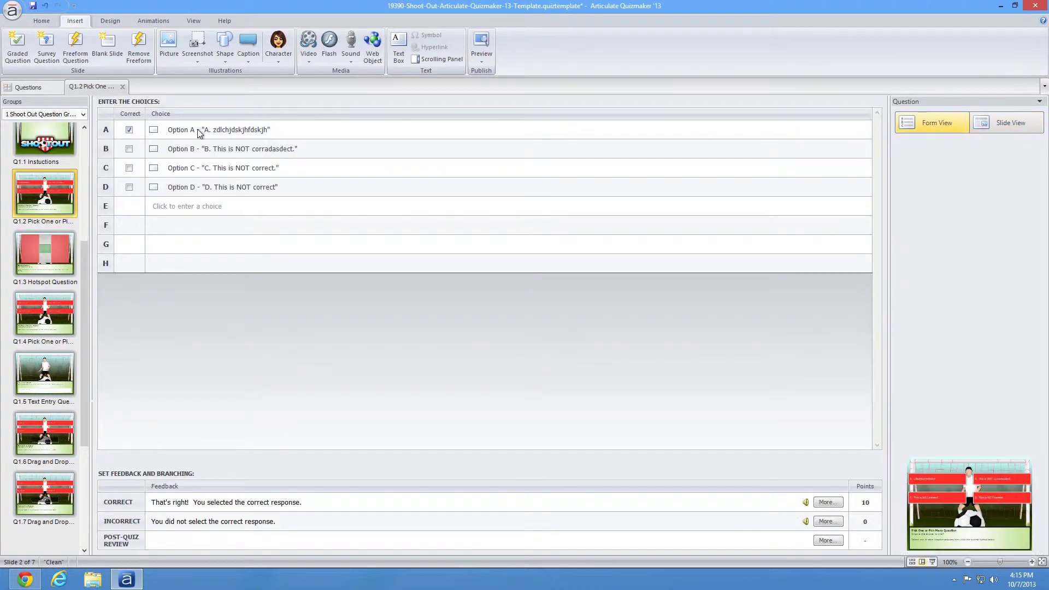
left_click(132, 130)
left_click(129, 149)
left_click(129, 168)
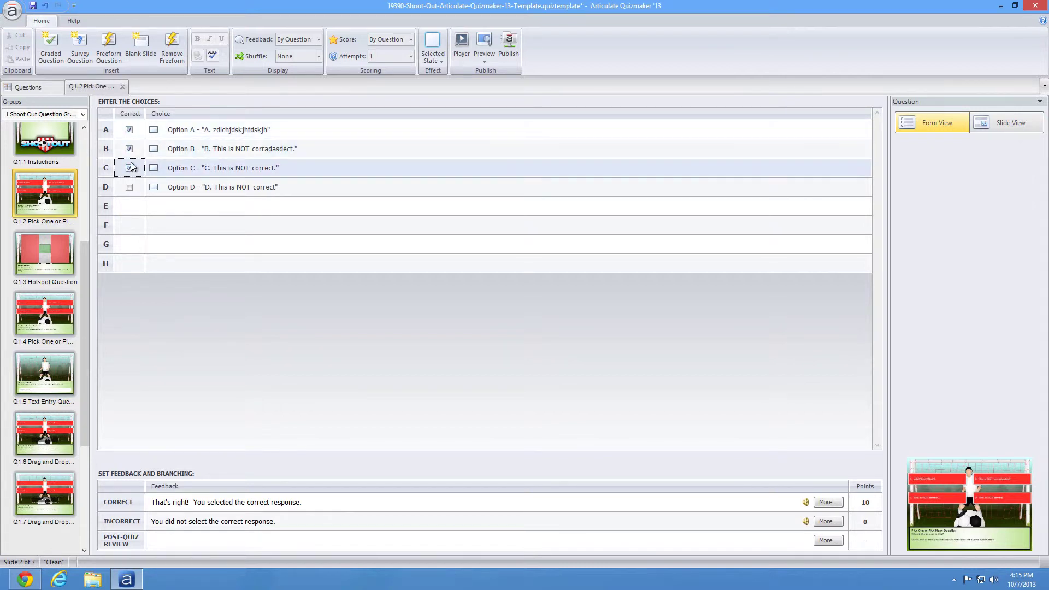
left_click(129, 168)
left_click(129, 149)
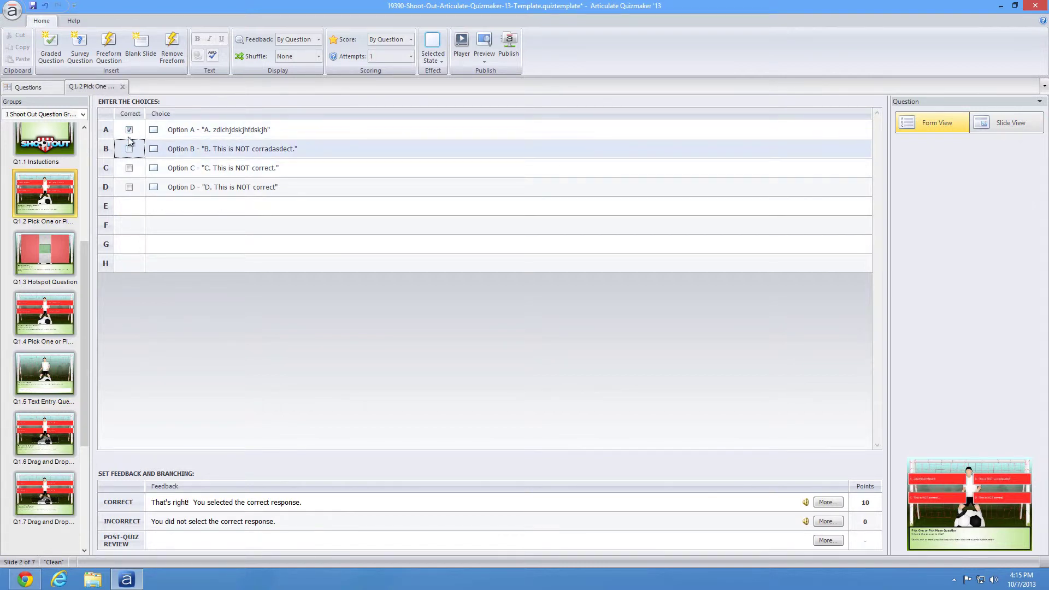
left_click(130, 130)
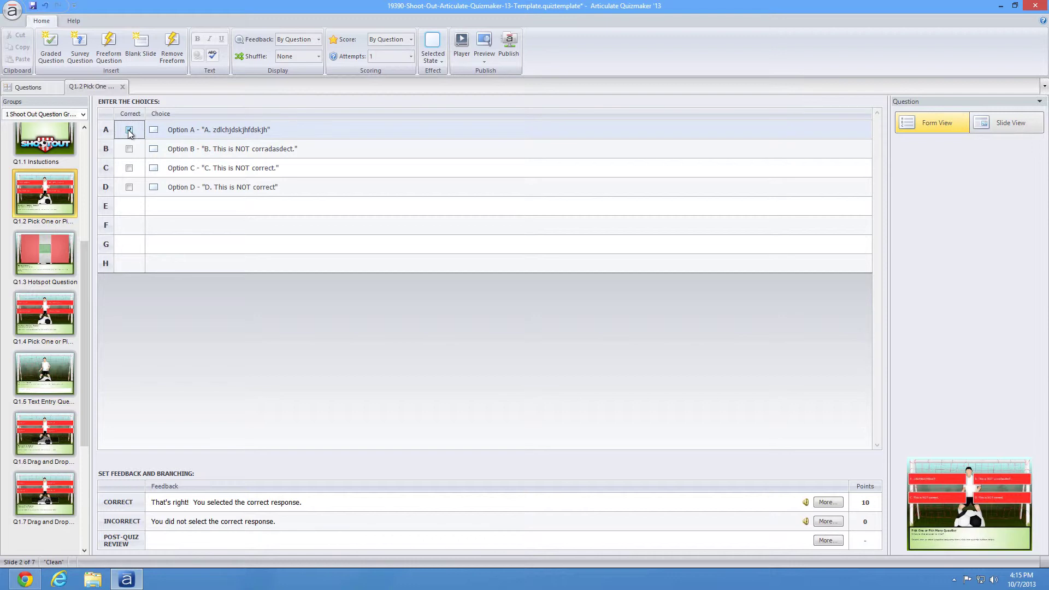
Step: Duplicate option D's answer box below it and link the copy as choice E
left_click(1034, 130)
left_click(523, 223)
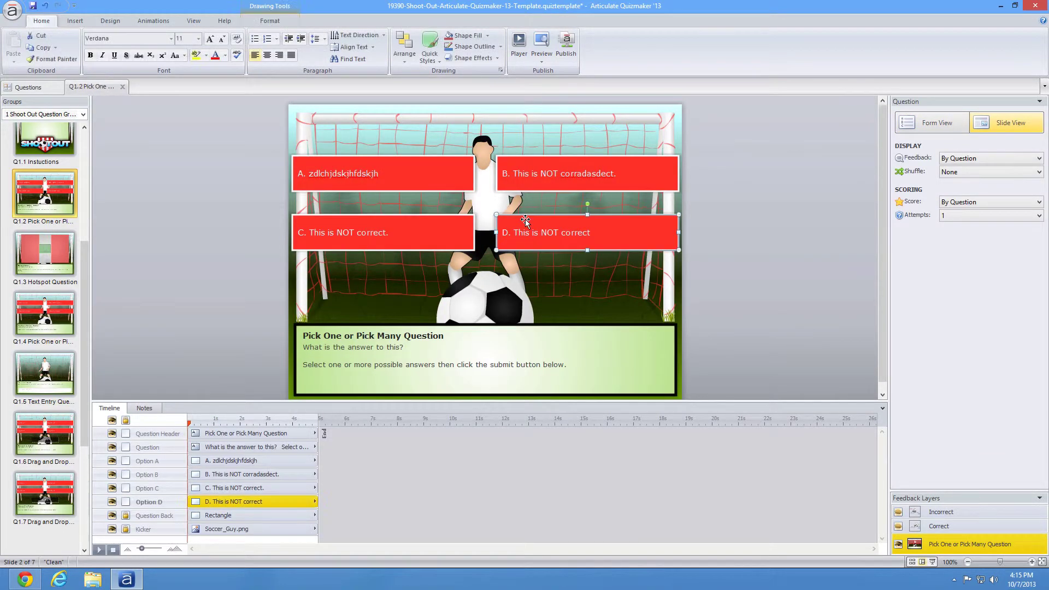
key("ctrl+d")
left_click_drag(533, 225, 528, 273)
left_click(929, 125)
left_click(219, 206)
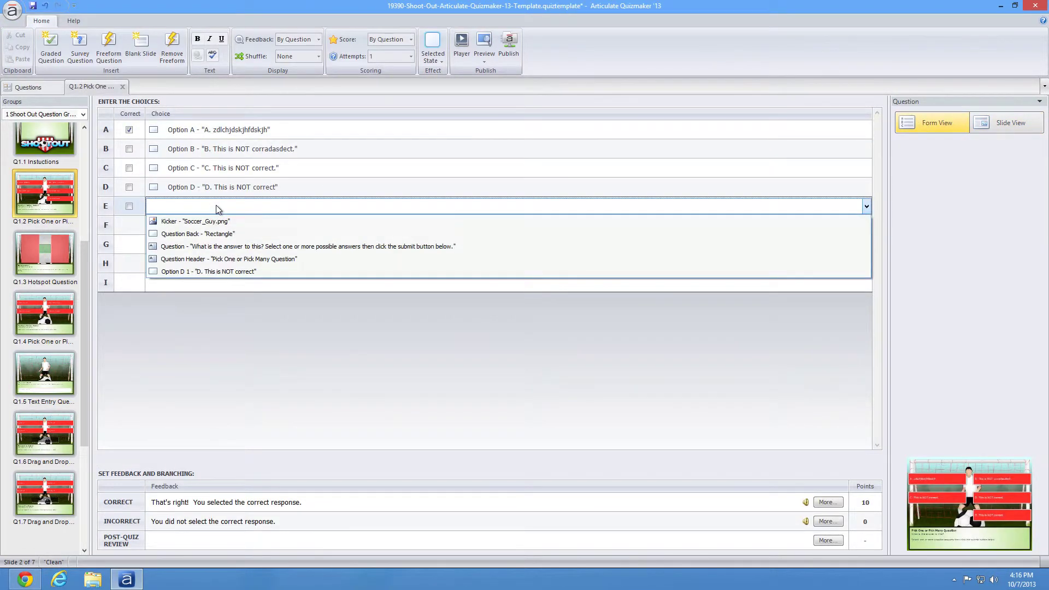
left_click(198, 271)
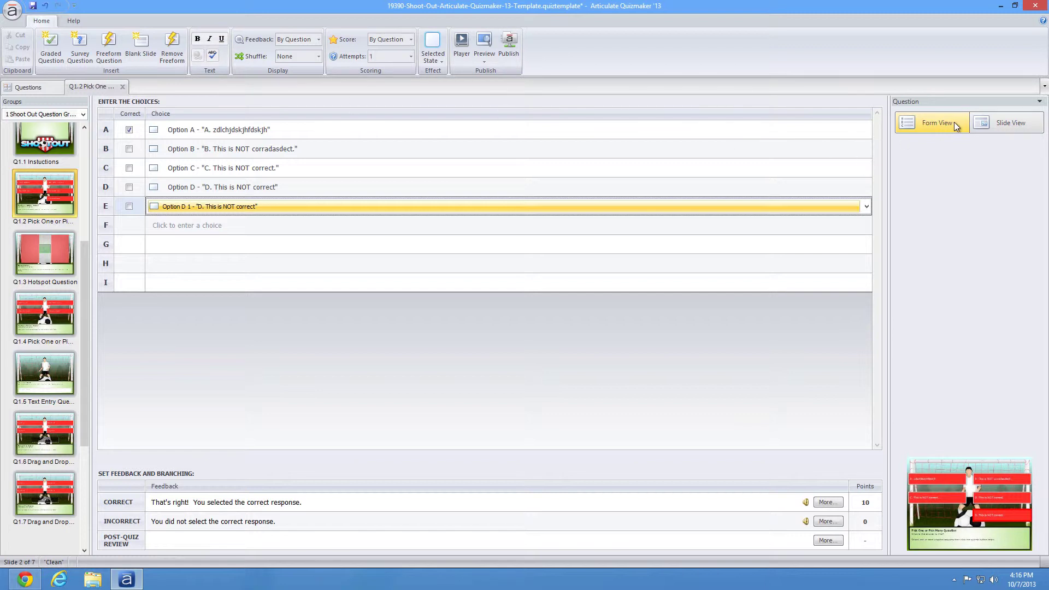
left_click(981, 123)
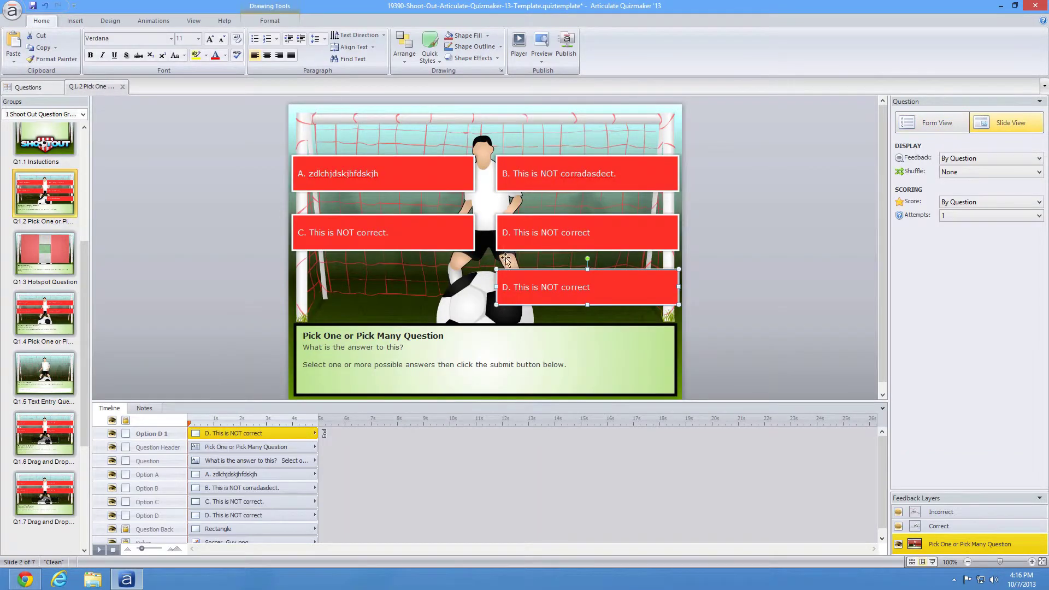
Step: Delete the copied answer box and option D, confirming each, leaving choices A, B, C
key("Delete")
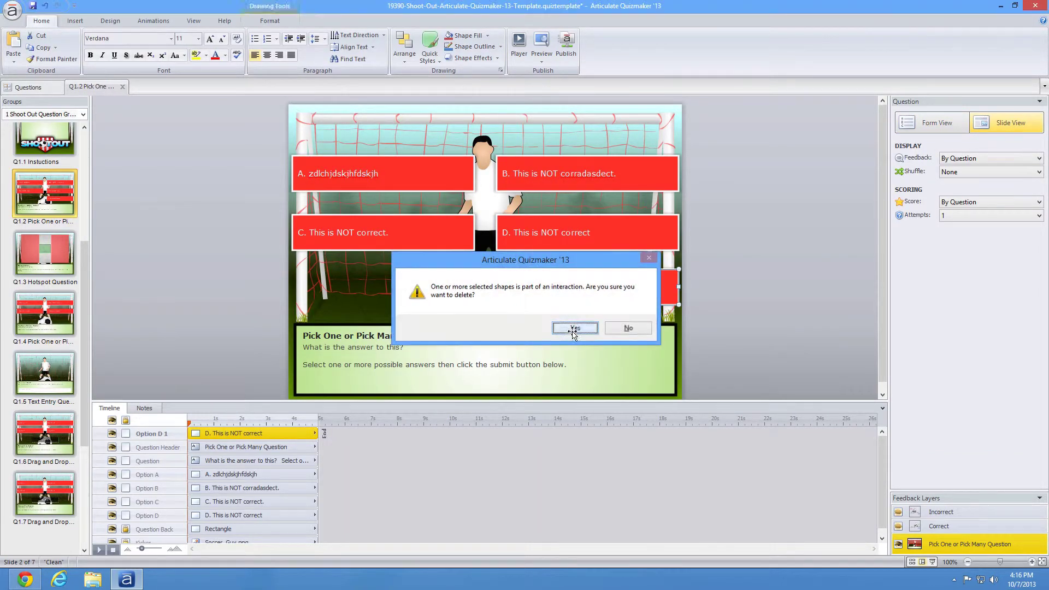
left_click(574, 327)
left_click(571, 220)
key("Delete")
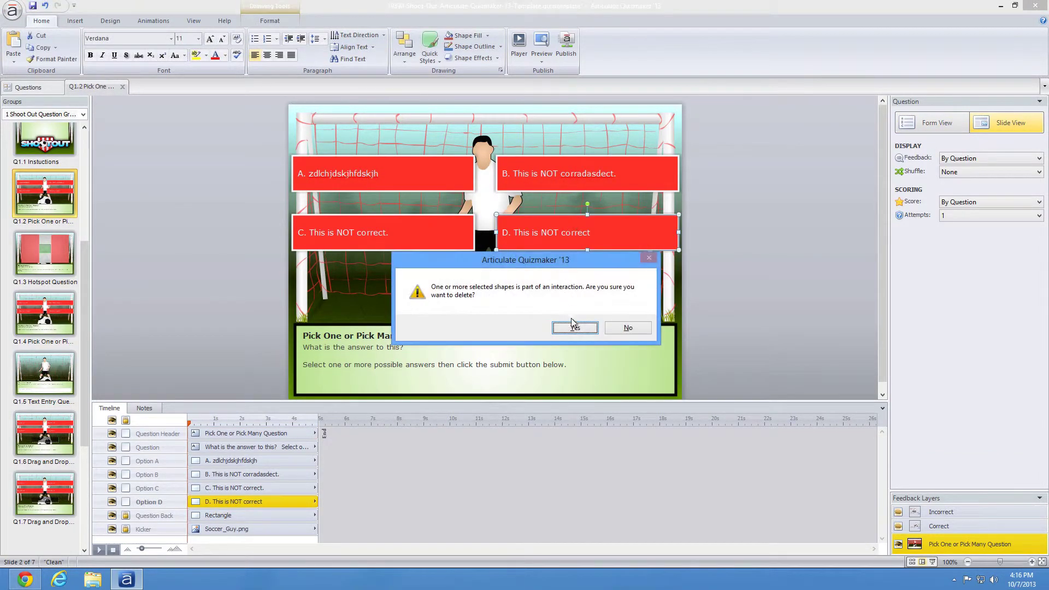
left_click(575, 327)
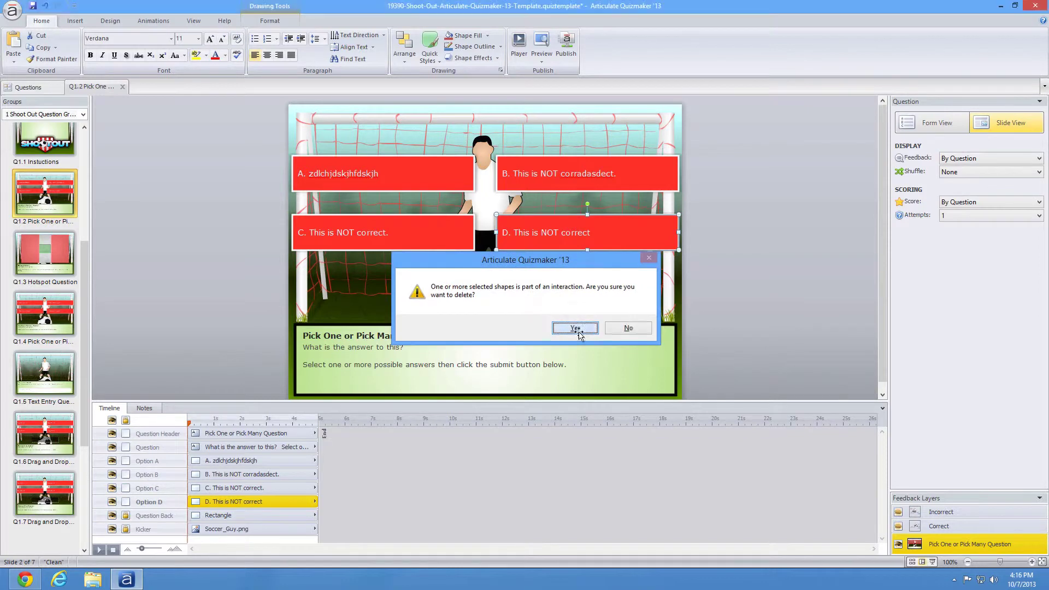
left_click(928, 121)
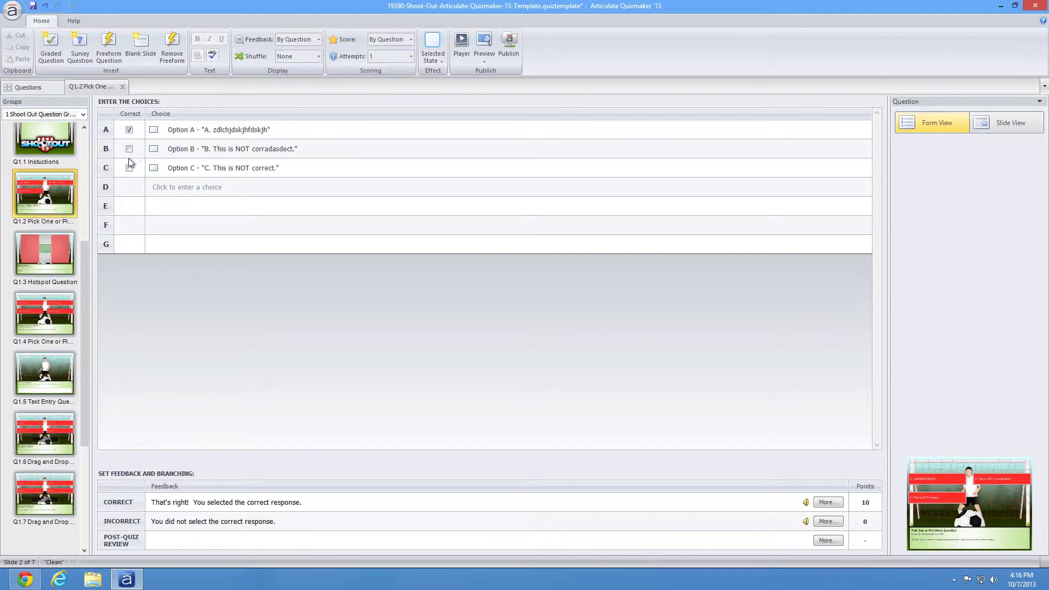
left_click(1003, 123)
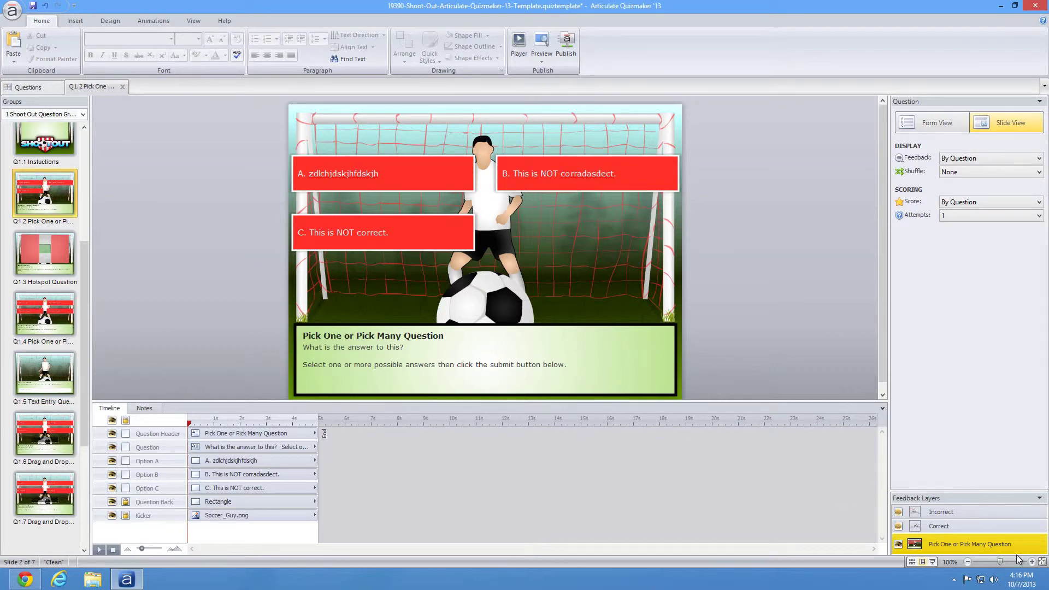
Step: Inspect Q1.2's Correct and Incorrect feedback layers, then view its choices table in Form View
left_click(938, 526)
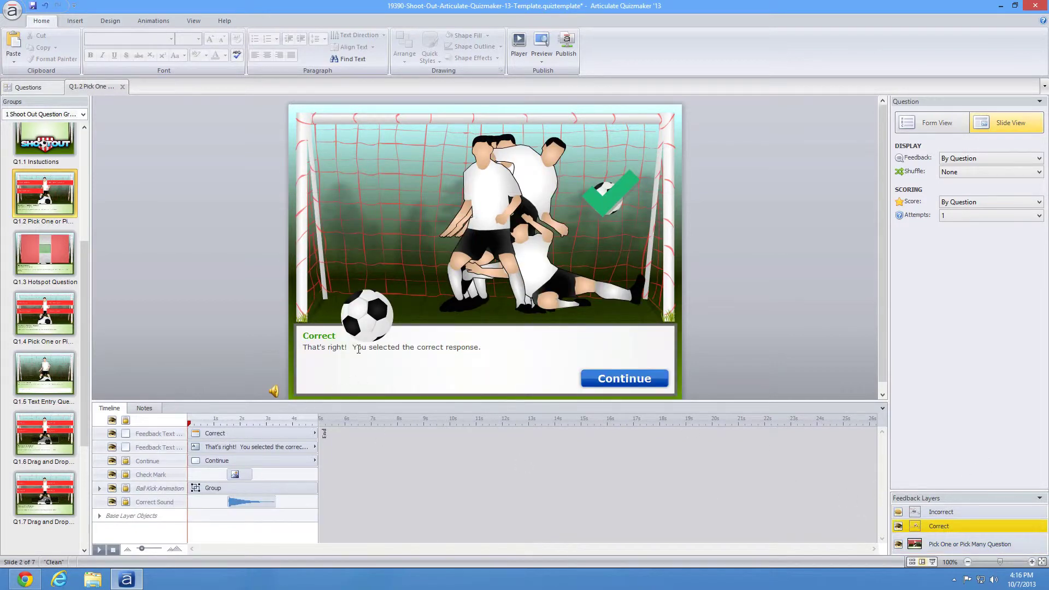
left_click(342, 348)
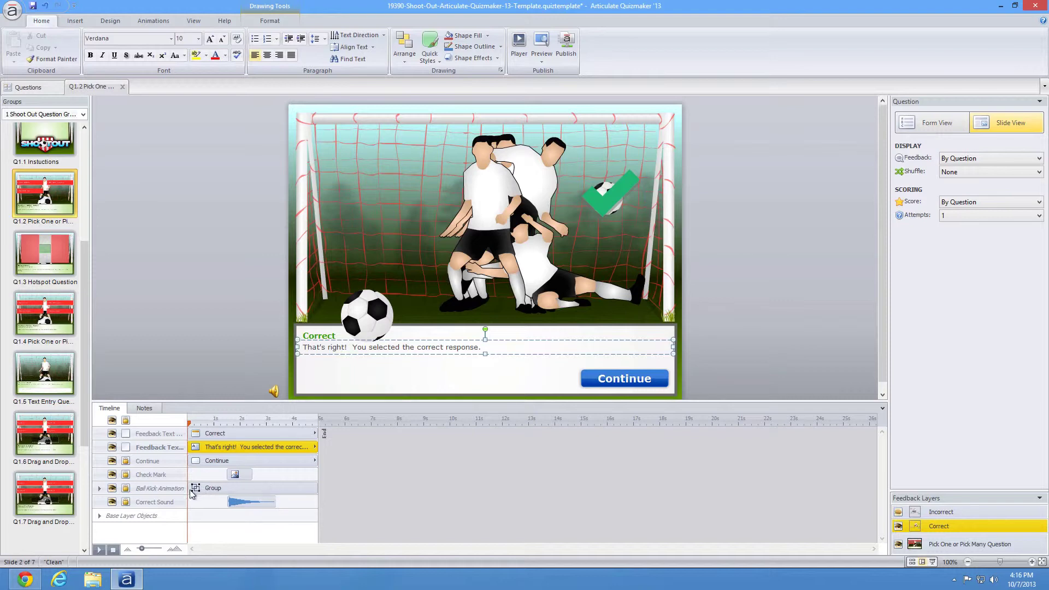
left_click(99, 489)
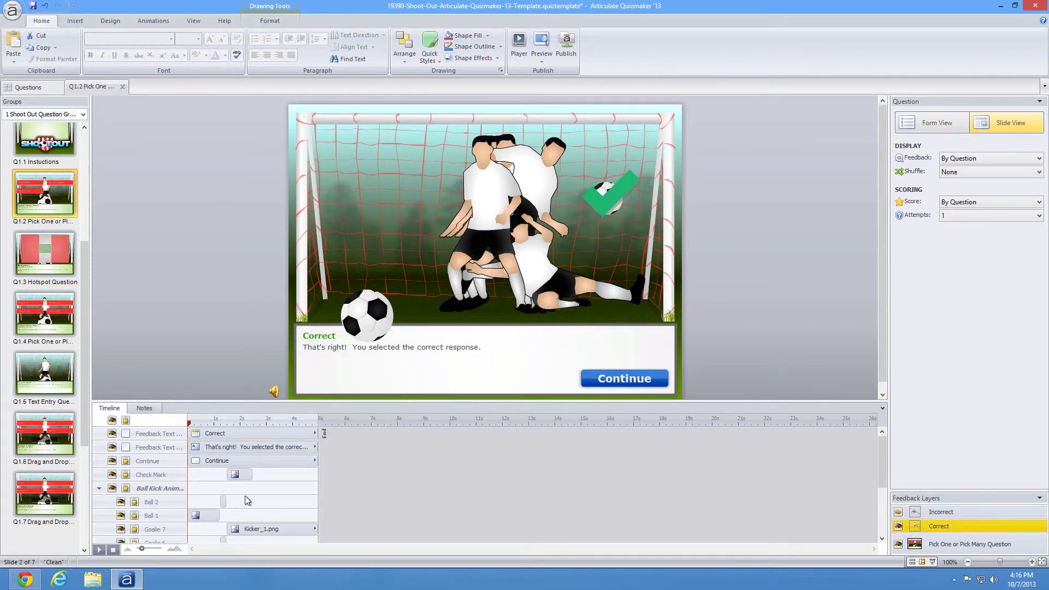
left_click(99, 489)
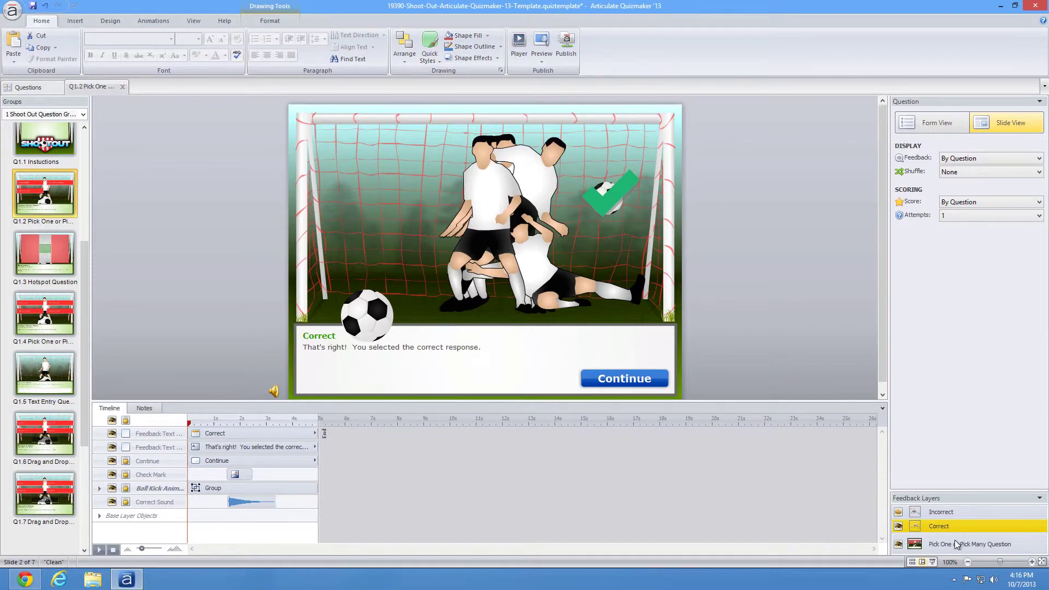
left_click(962, 513)
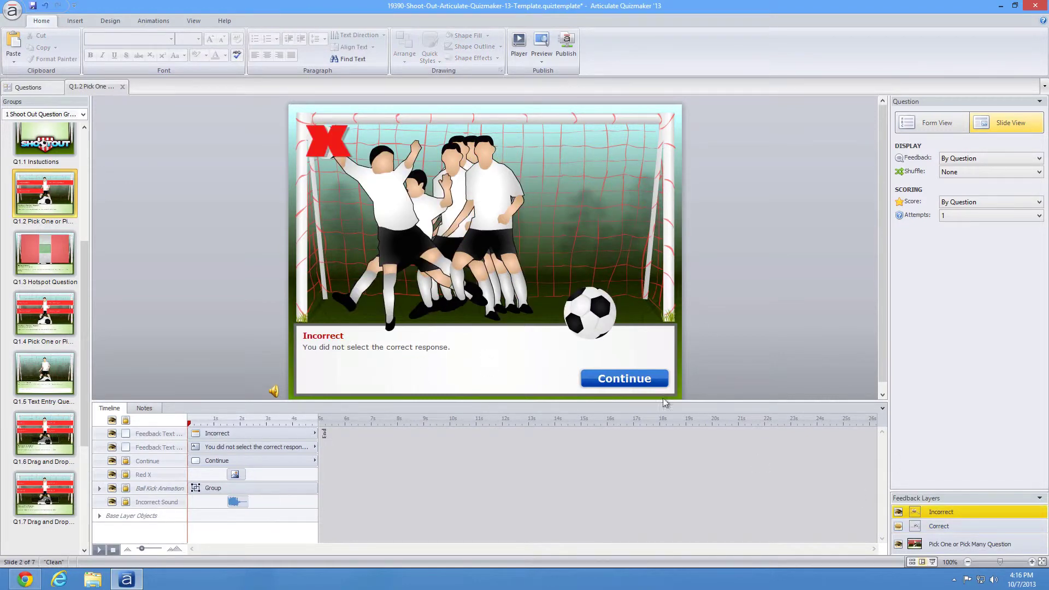
left_click(976, 546)
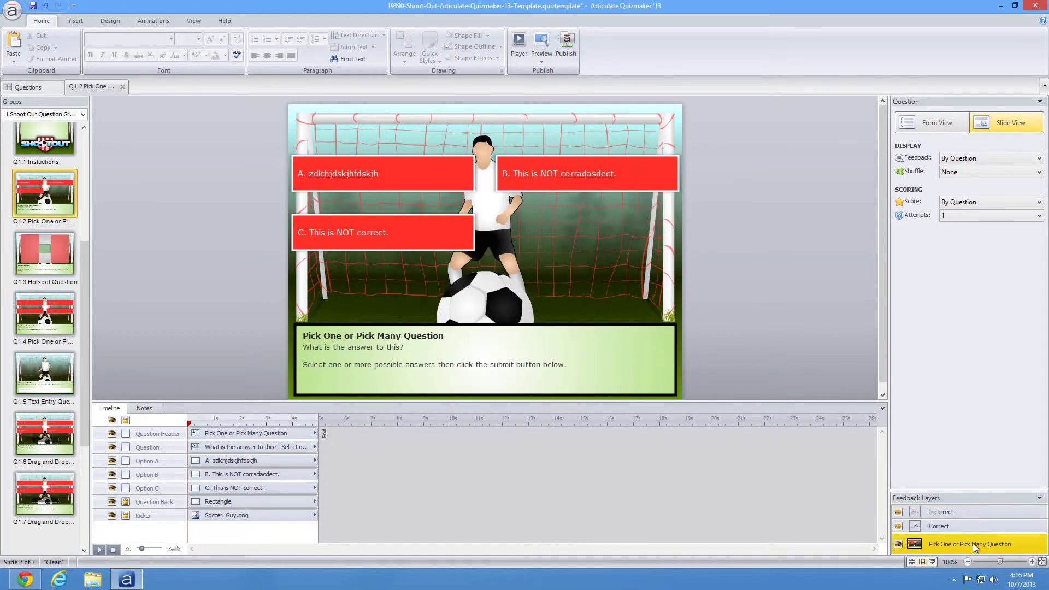
left_click(919, 123)
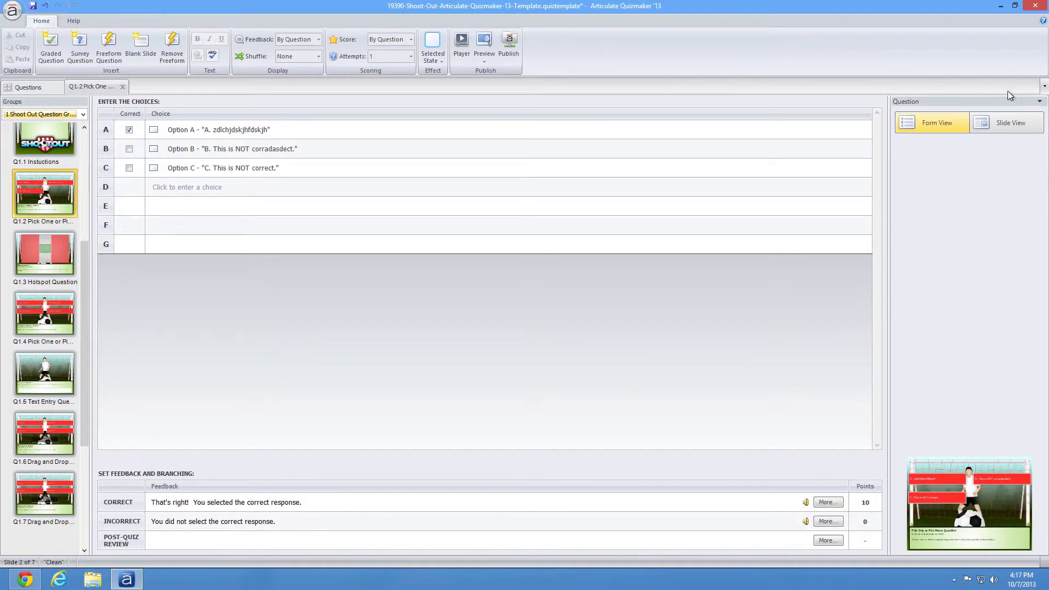
Step: On Q1.3, select a red hotspot and inspect the Correct and Incorrect feedback layers
left_click(994, 123)
left_click(46, 256)
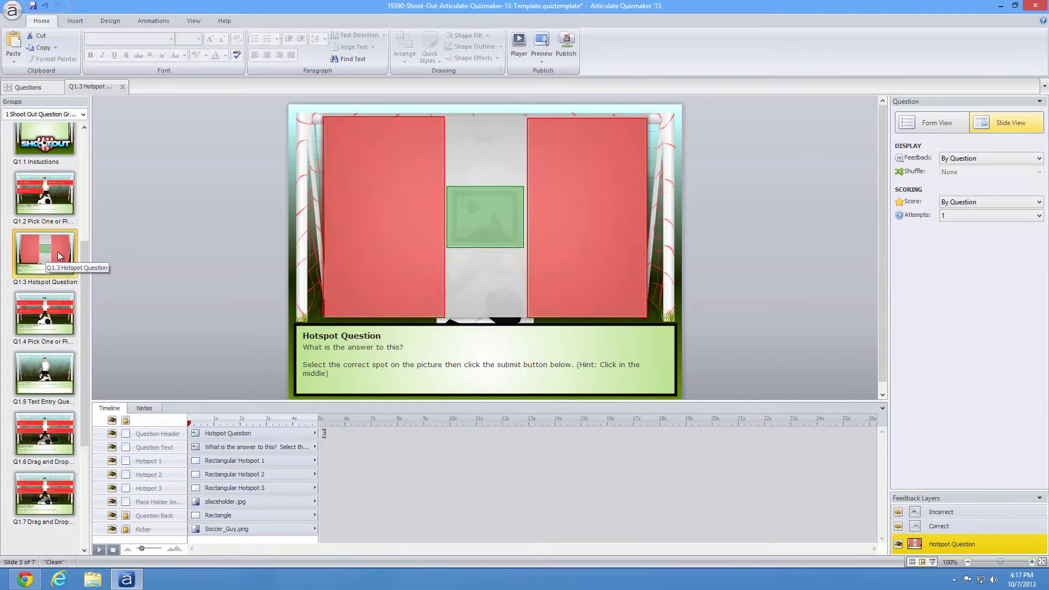
left_click(419, 132)
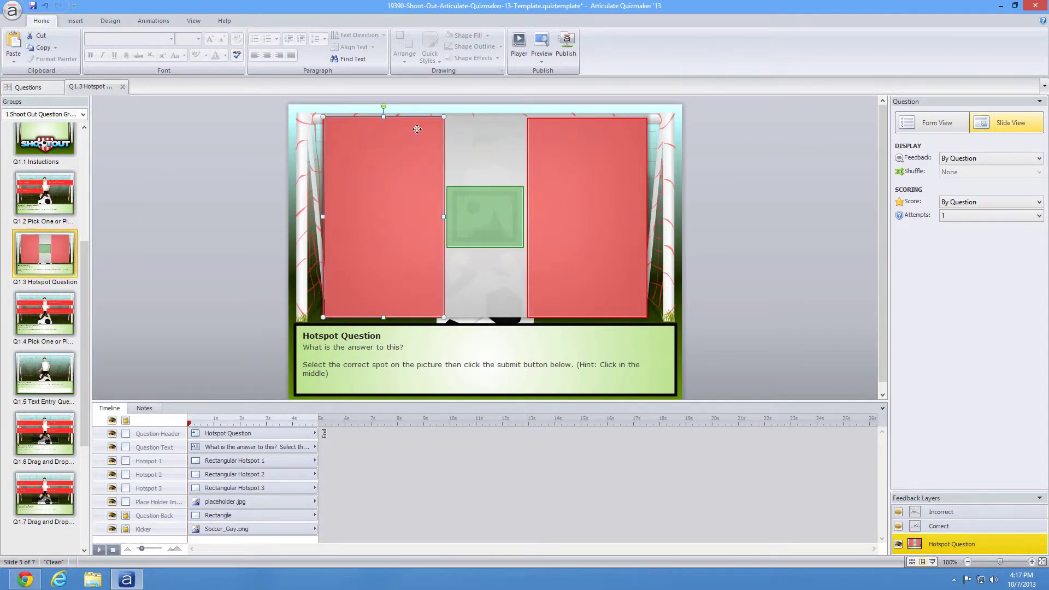
left_click(936, 526)
left_click(941, 514)
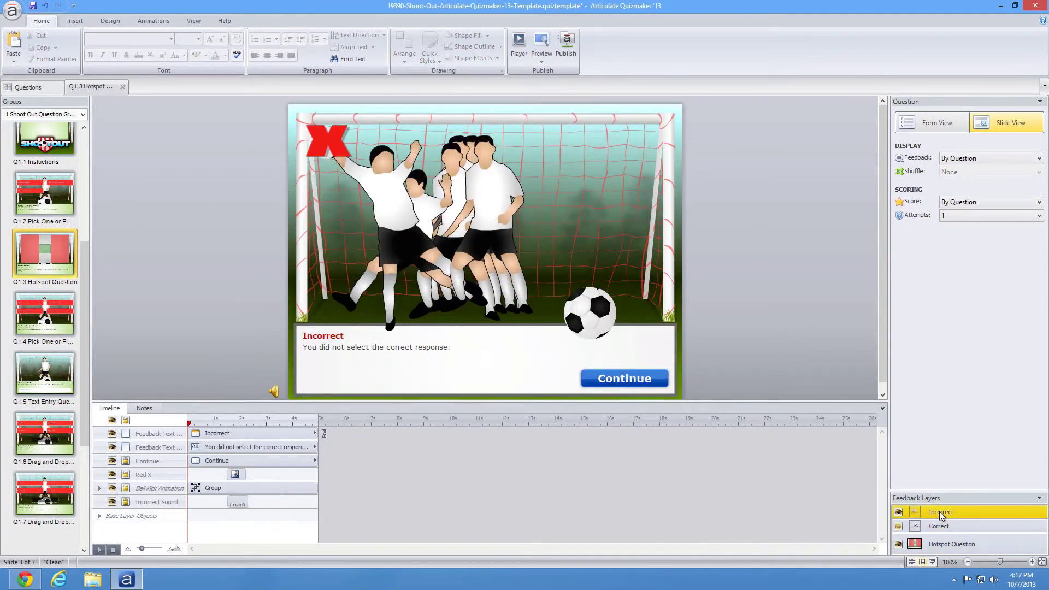
left_click(938, 543)
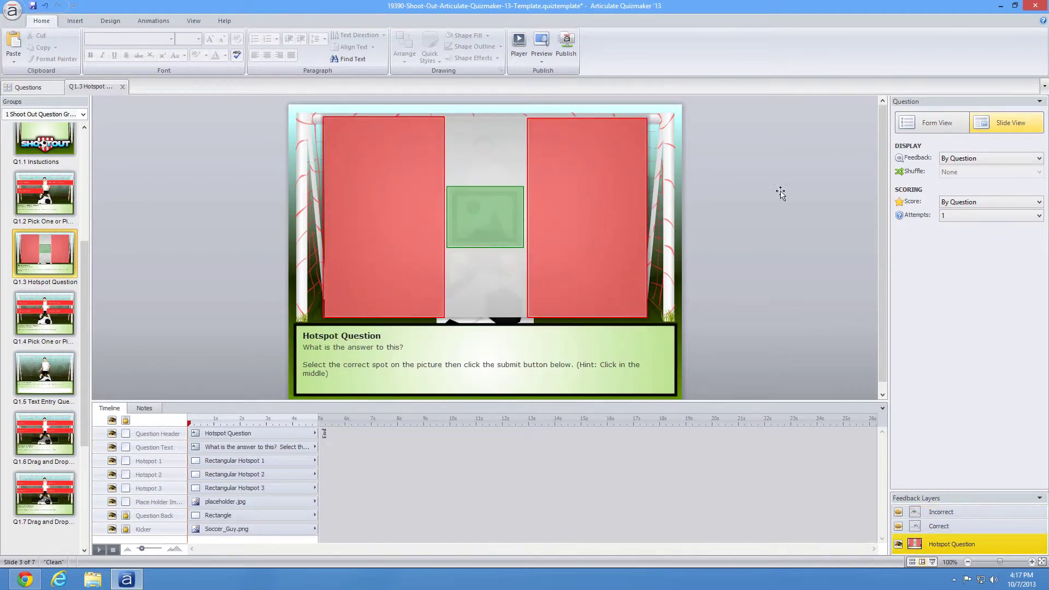
Step: Check Q1.3's hotspot list and shape options in Form View, then move to Q1.4
left_click(938, 120)
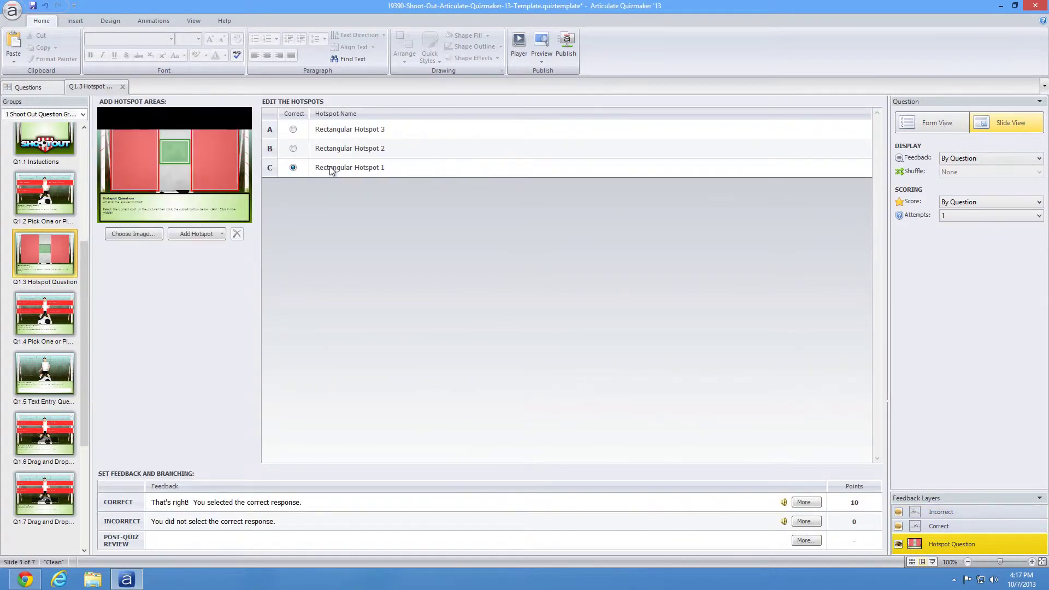
left_click(192, 236)
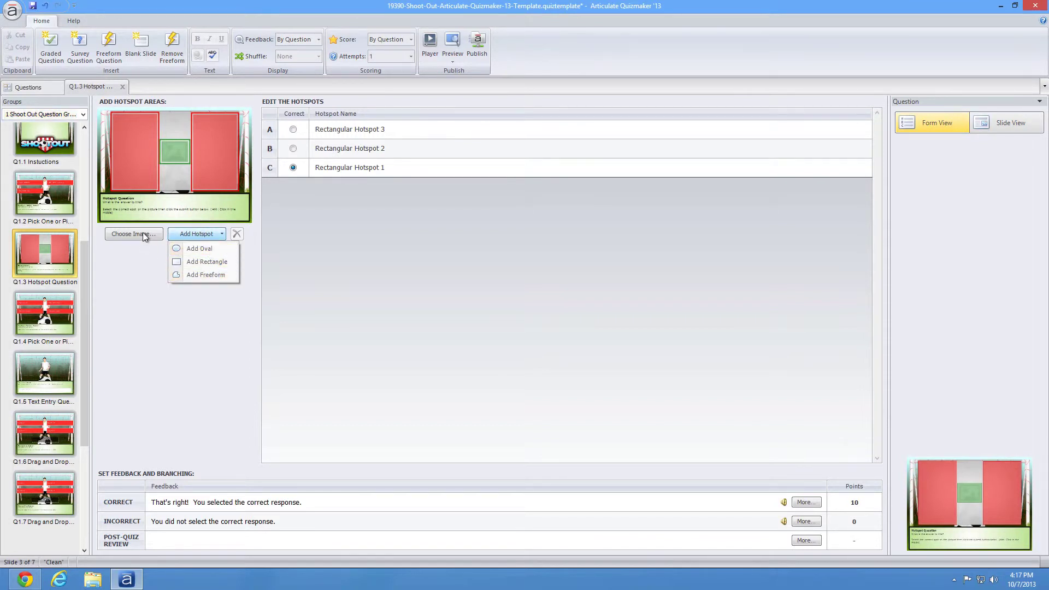
left_click(139, 265)
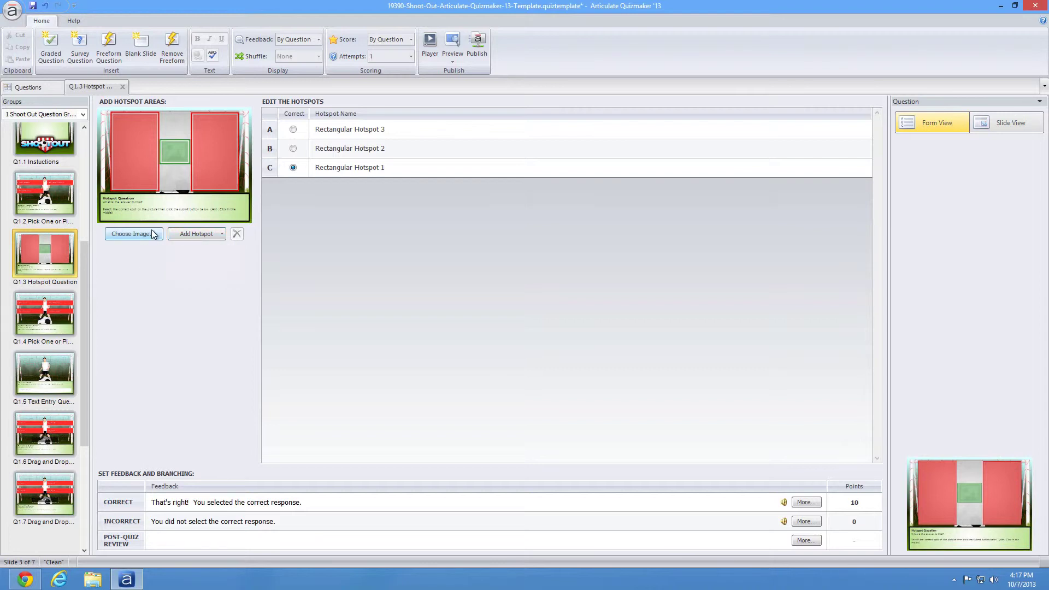
left_click(58, 310)
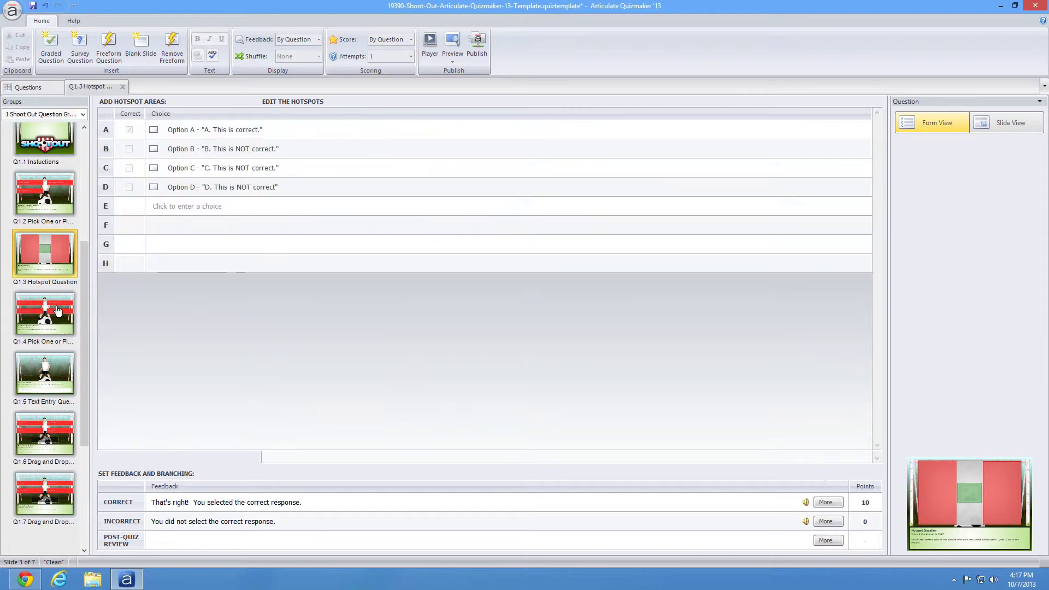
Step: Start a second acceptable answer on Q1.5's text entry, then move on to the Q1.7 question
left_click(57, 386)
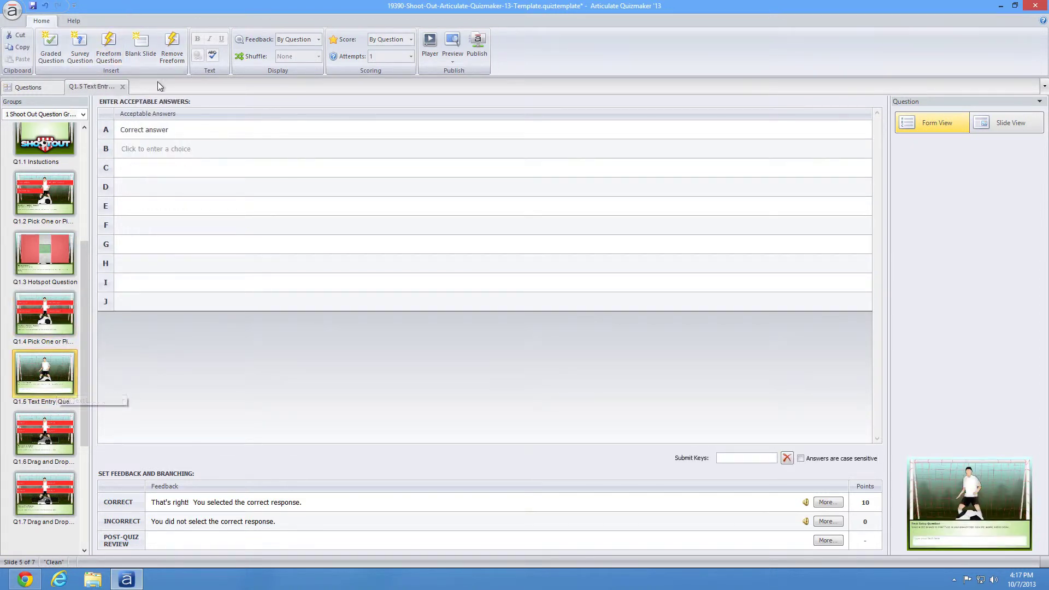
left_click(174, 150)
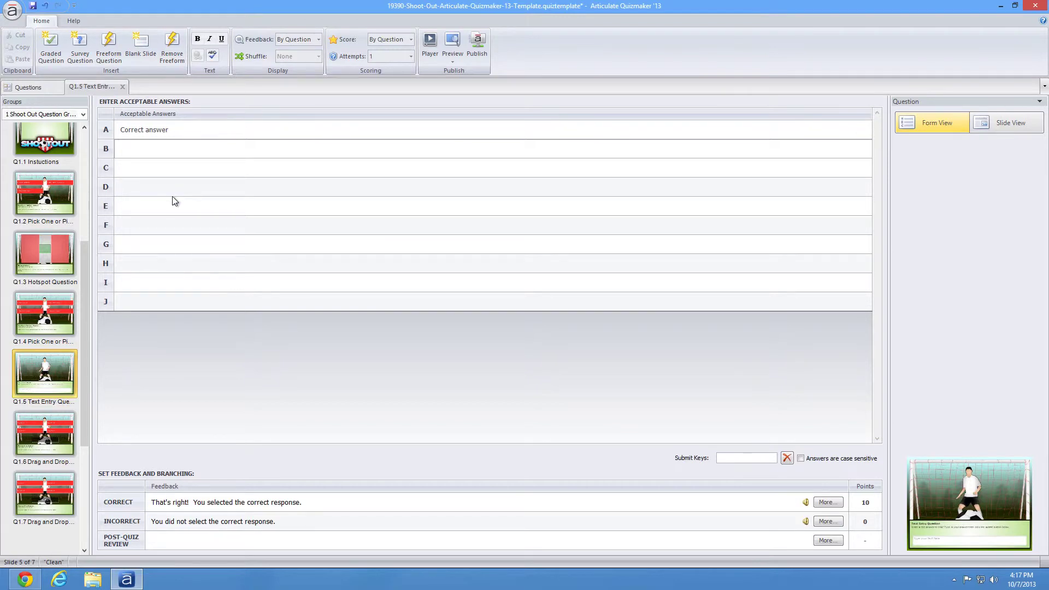
left_click(48, 493)
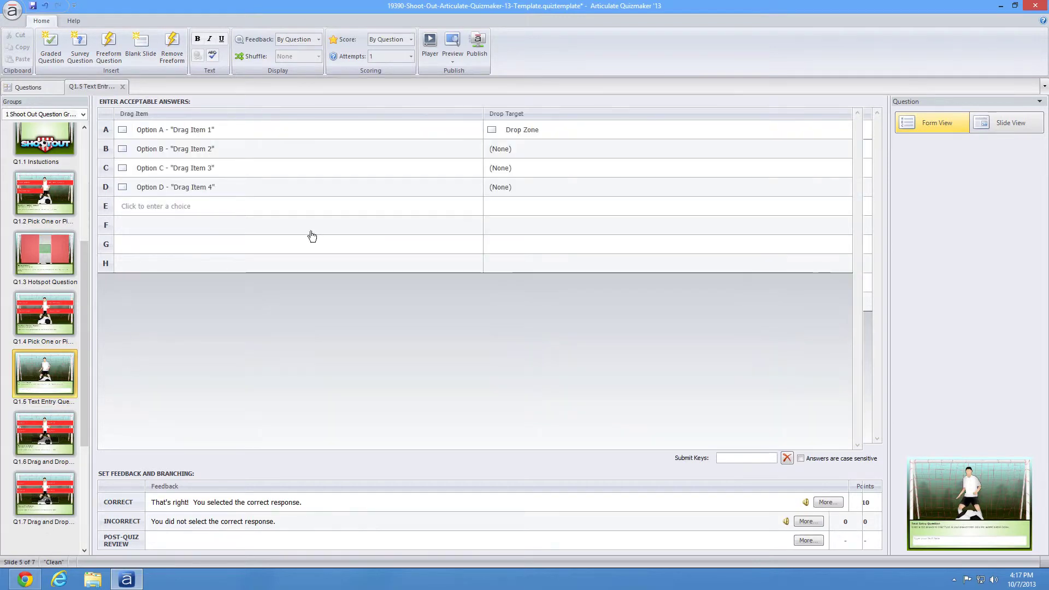
Step: Set Drag Item 2's target to Drop Zone, then back to (None), keeping Drag Item 1 on Drop Zone
left_click(368, 147)
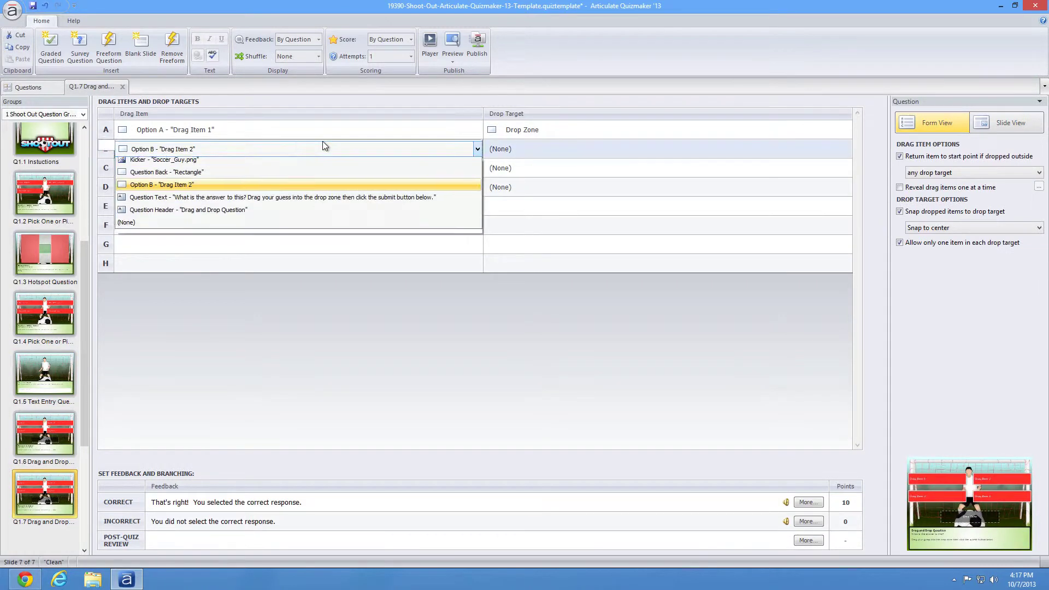
left_click(535, 149)
left_click(535, 149)
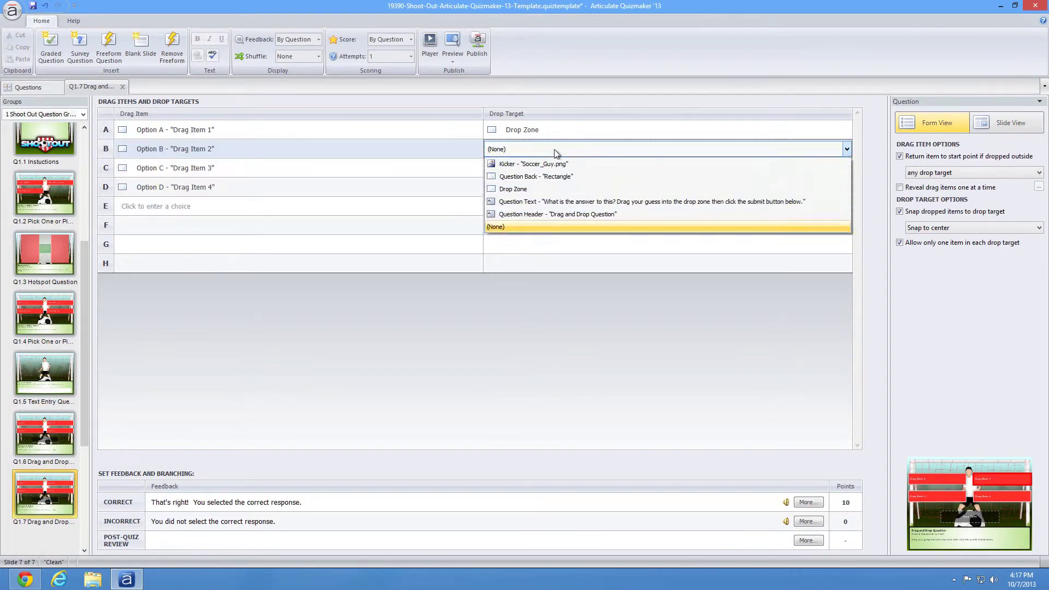
left_click(548, 189)
left_click(526, 146)
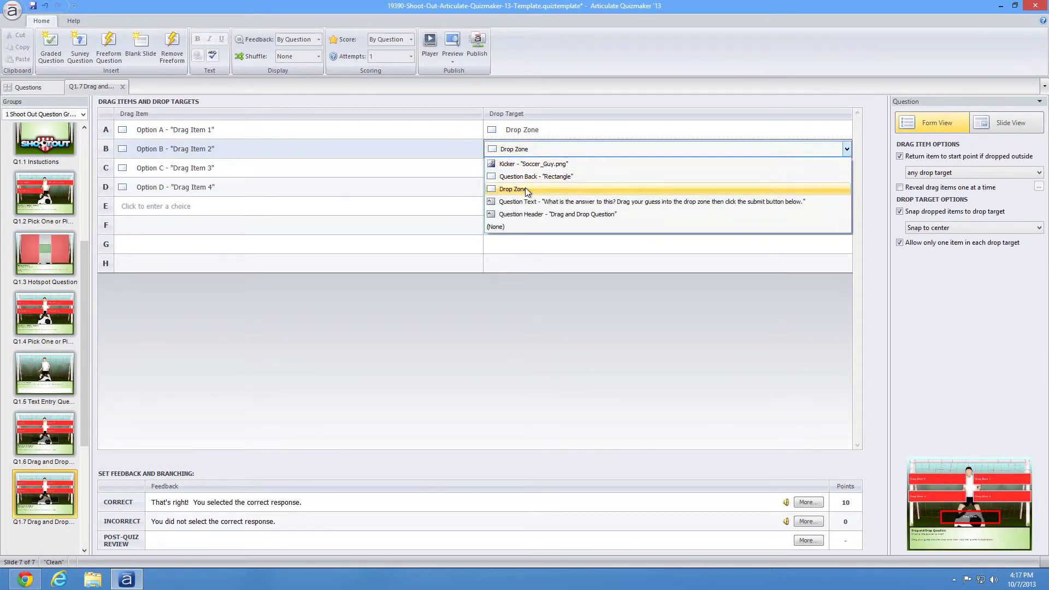
left_click(514, 227)
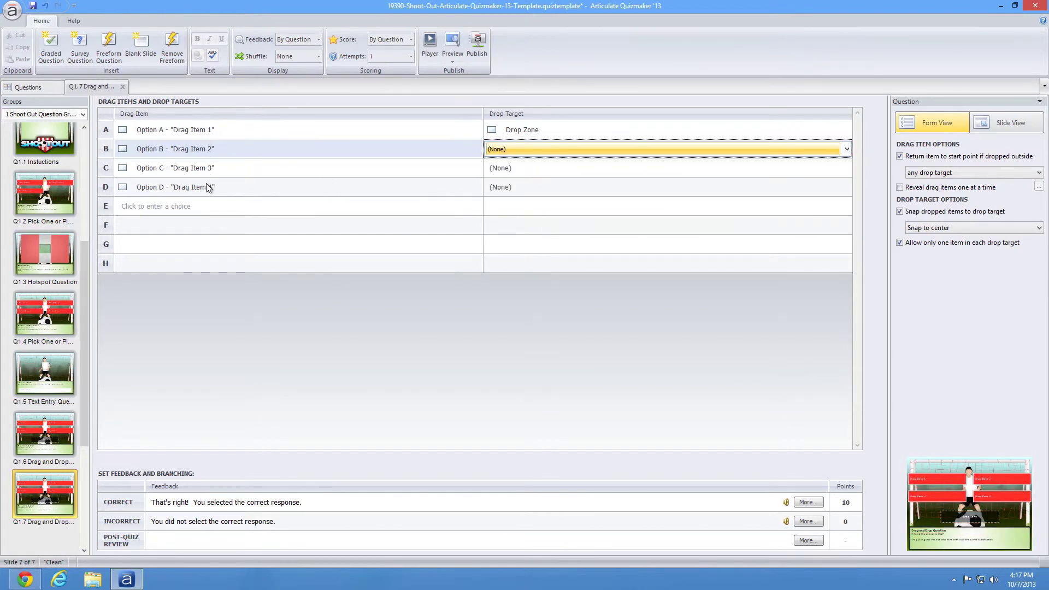
left_click(528, 130)
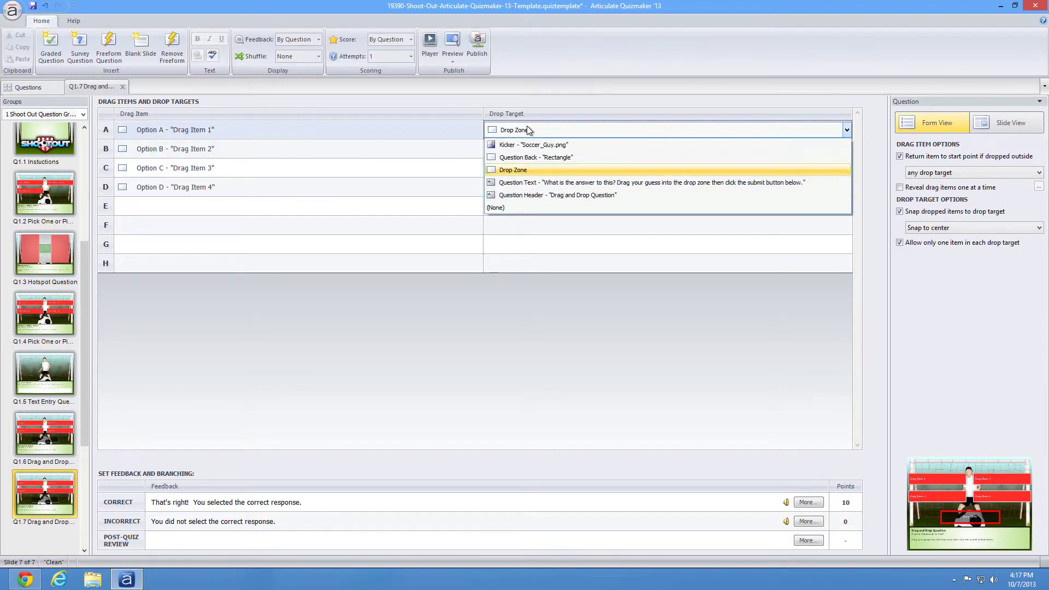
left_click(521, 170)
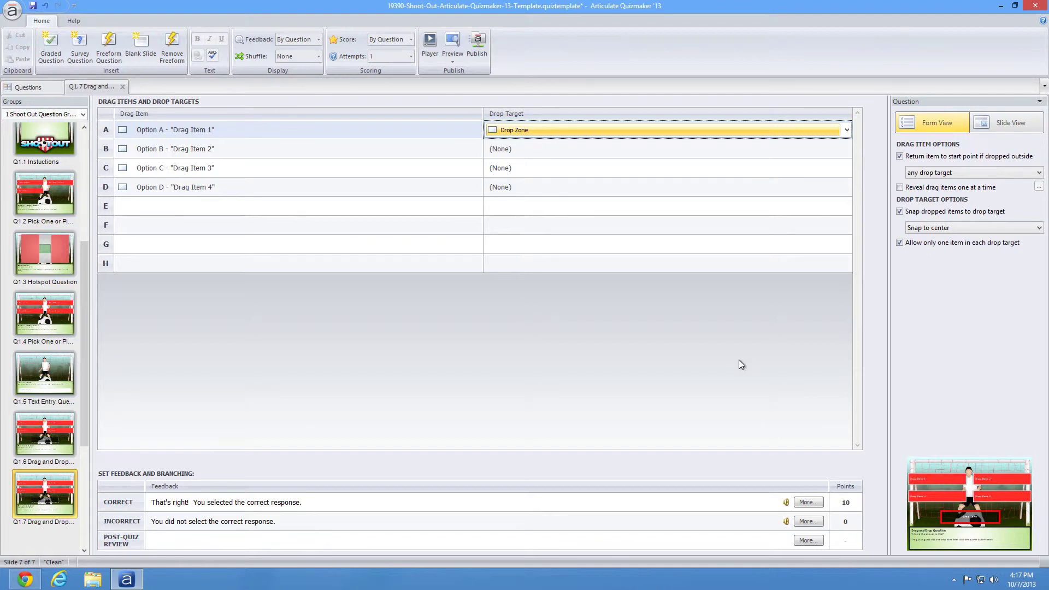
left_click(709, 340)
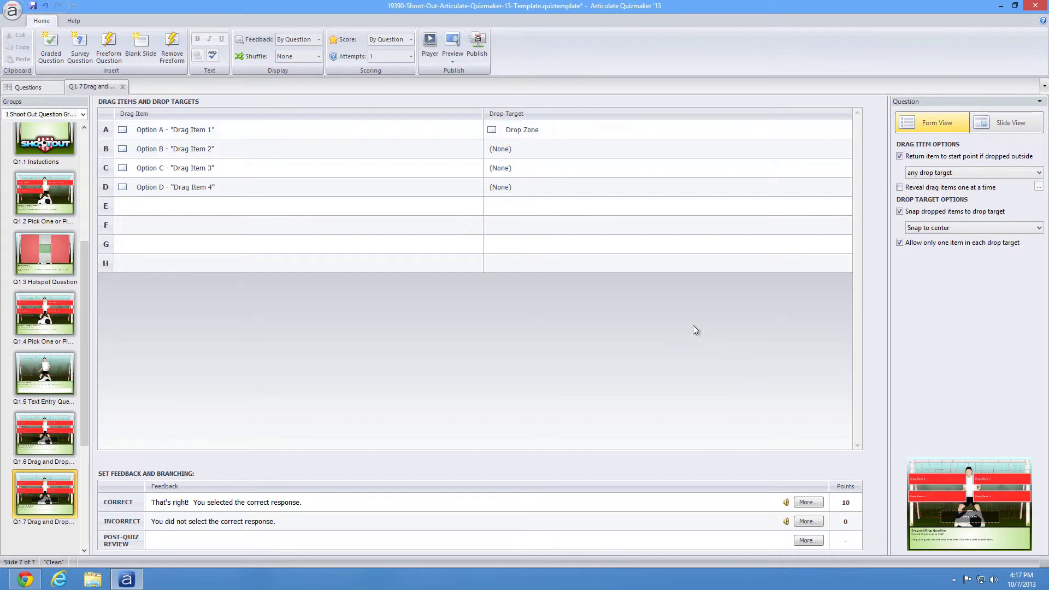
Step: Unlock the Drop Zone on Q1.7's slide and duplicate it to create Drop Zone 1
left_click(982, 126)
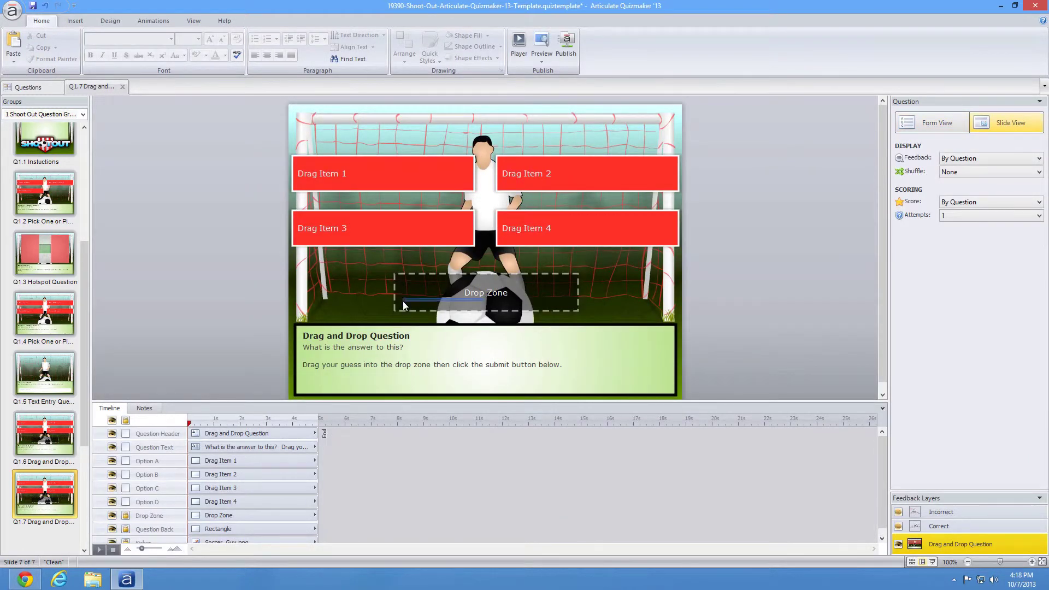
left_click(127, 515)
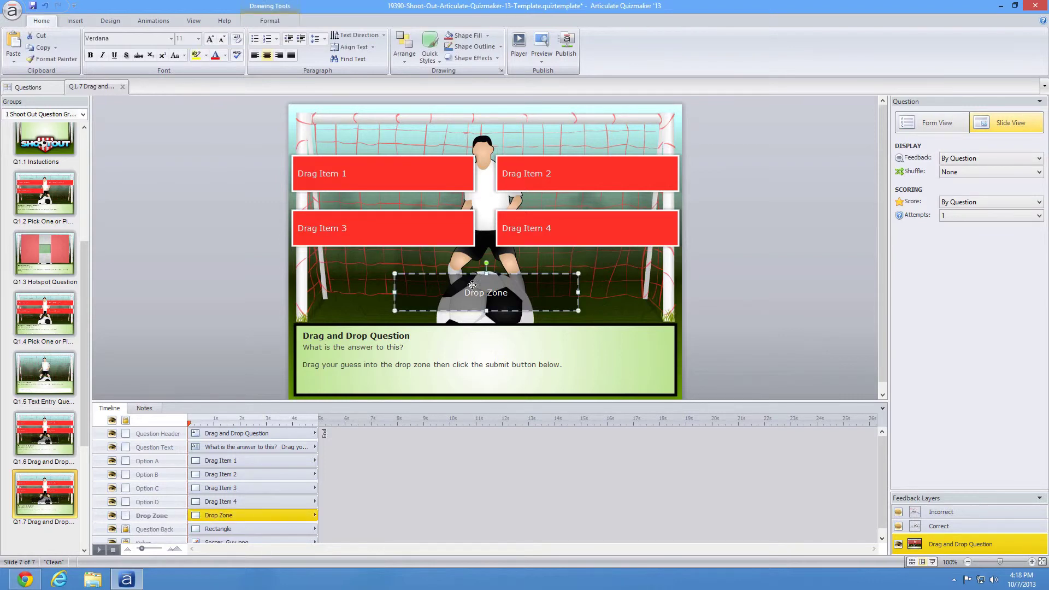
left_click_drag(467, 284, 595, 284)
Step: Make Drop Zone 1 Drag Item 2's target, leaving Drag Item 3 without a target
left_click(950, 125)
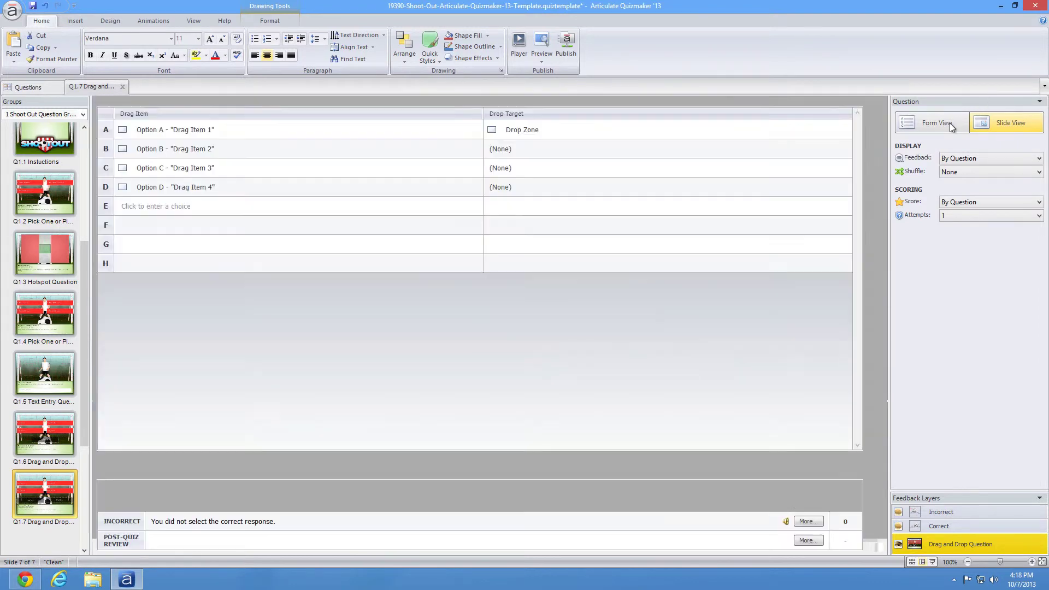
left_click(566, 148)
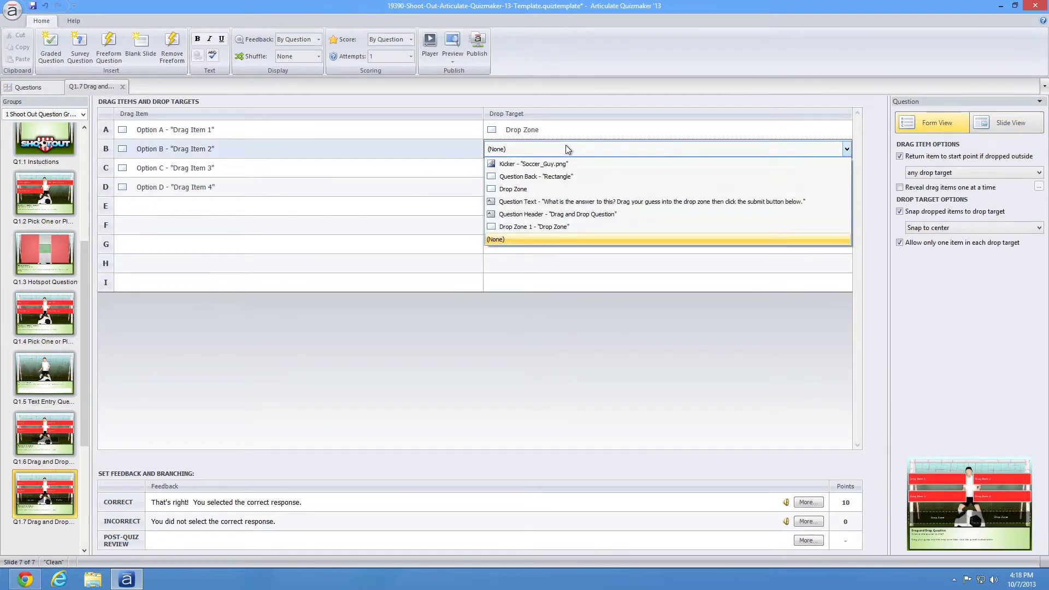
left_click(538, 226)
left_click(517, 165)
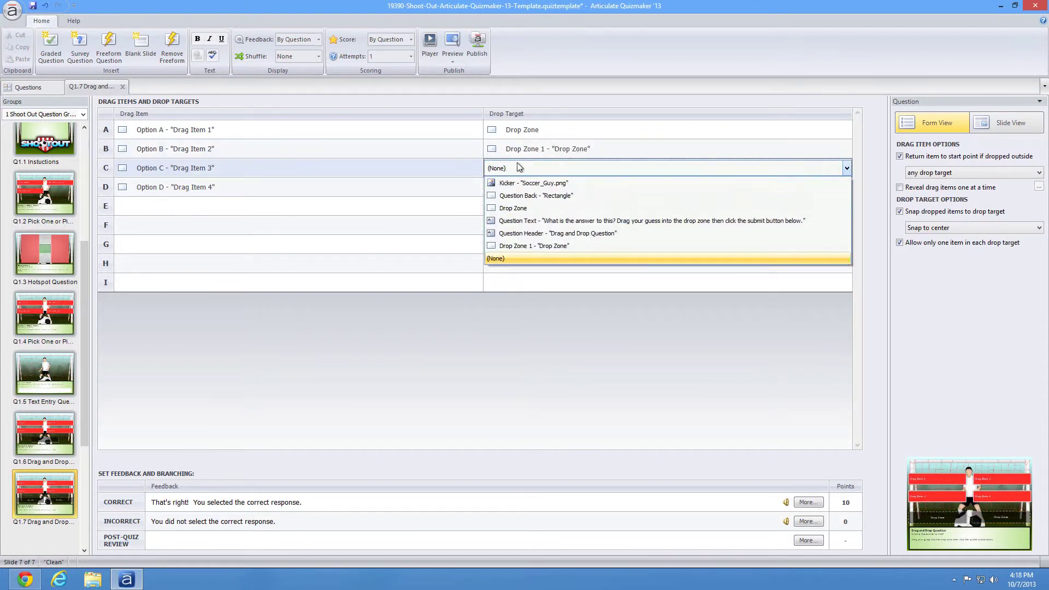
left_click(535, 131)
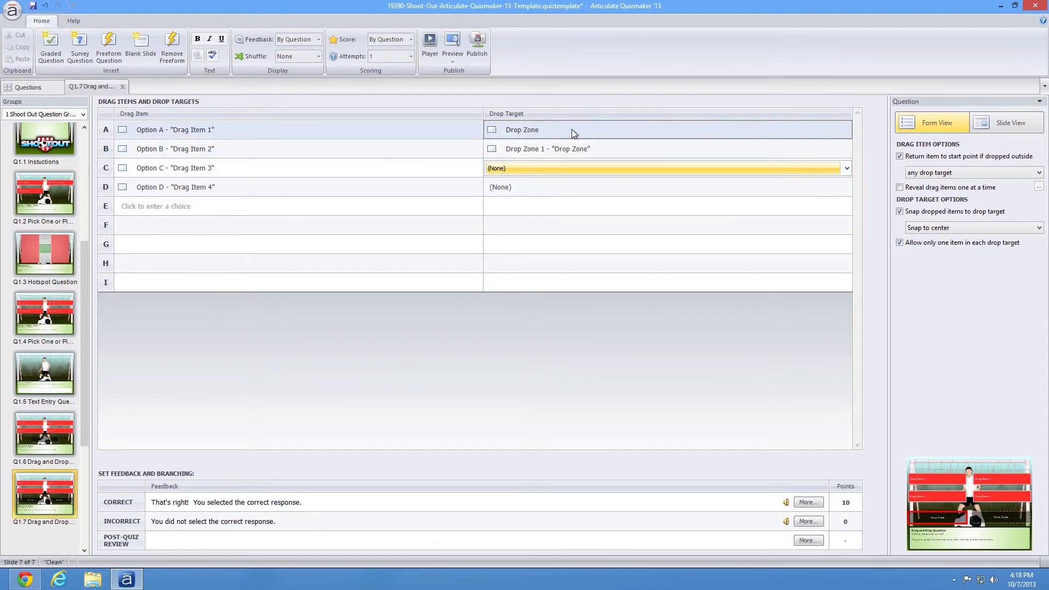